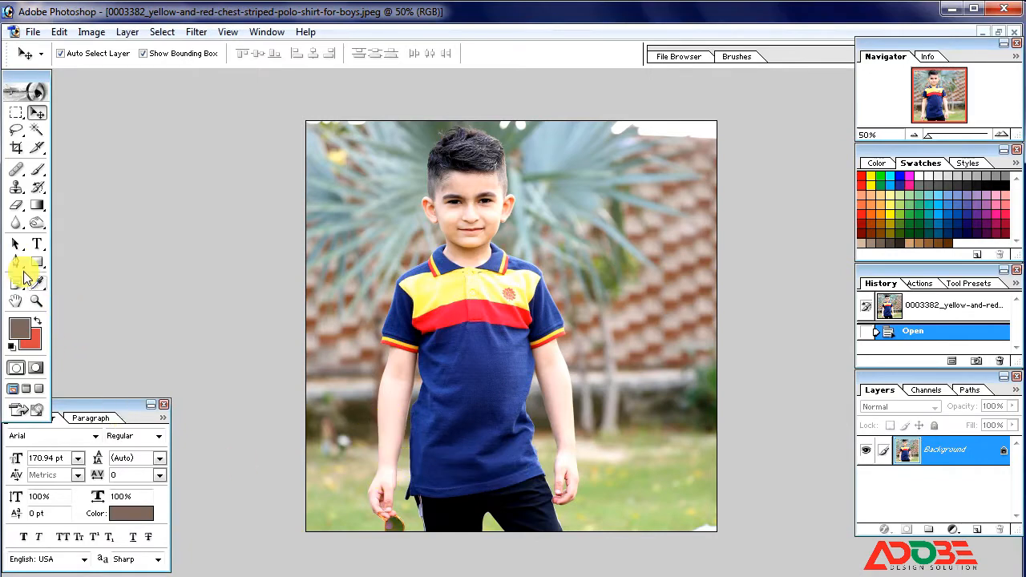
- Start a Pen path at the shirt's lower-left hem tip and trace up the side slit and lower left edge
click(16, 261)
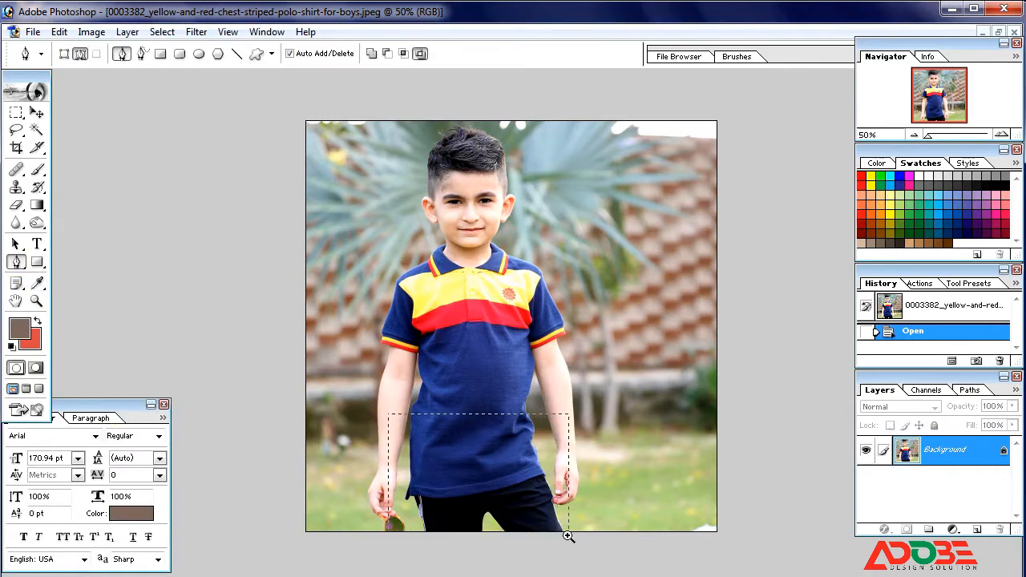
drag(567, 536, 567, 536)
drag(166, 339, 351, 352)
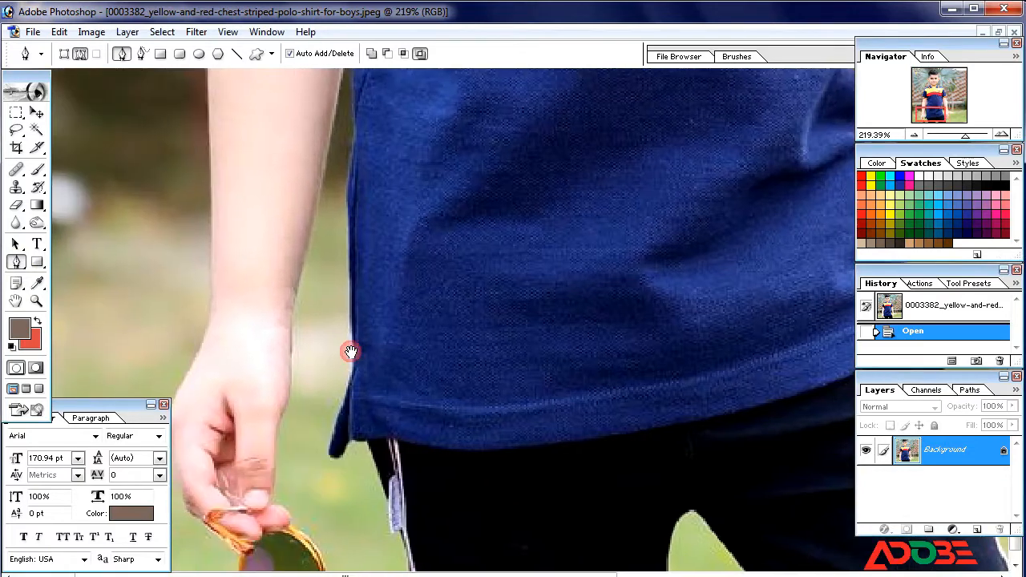
click(330, 452)
click(352, 390)
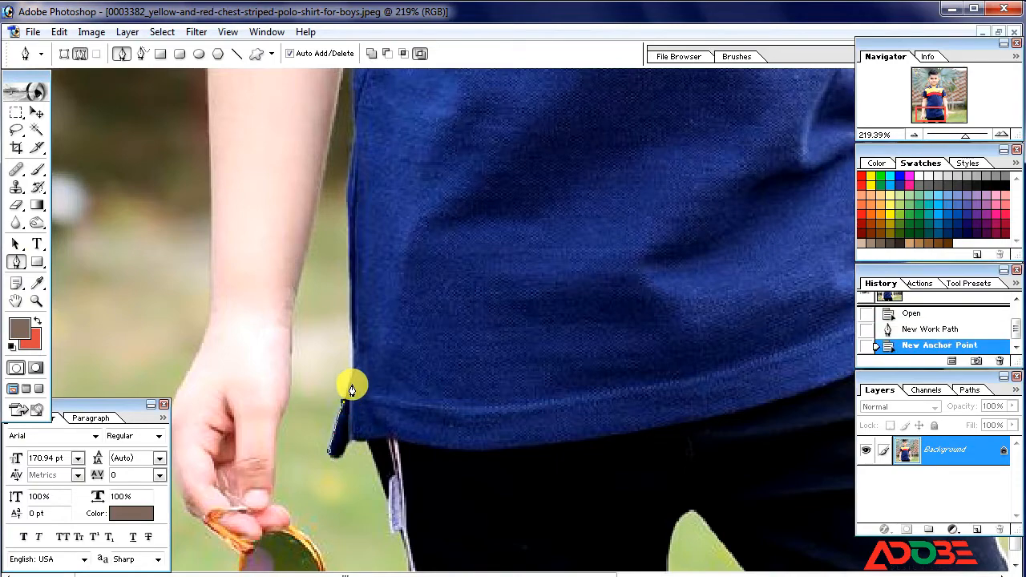
click(352, 347)
click(349, 274)
- Continue the path up the shirt's left side, following the waist folds to the underarm below the sleeve cuff
scroll(356, 257, up, 3)
click(355, 347)
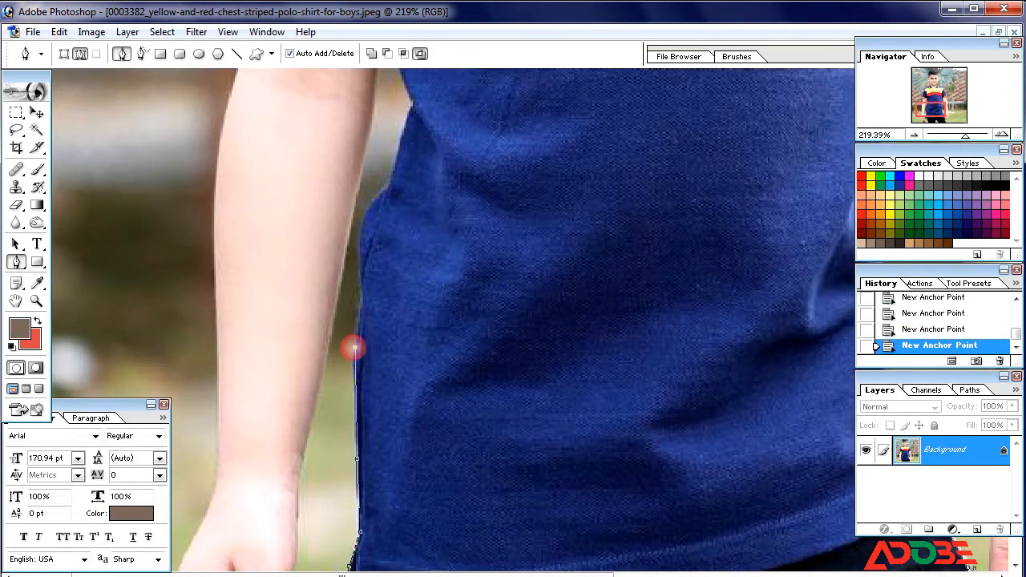
click(361, 303)
click(358, 259)
click(388, 184)
click(411, 106)
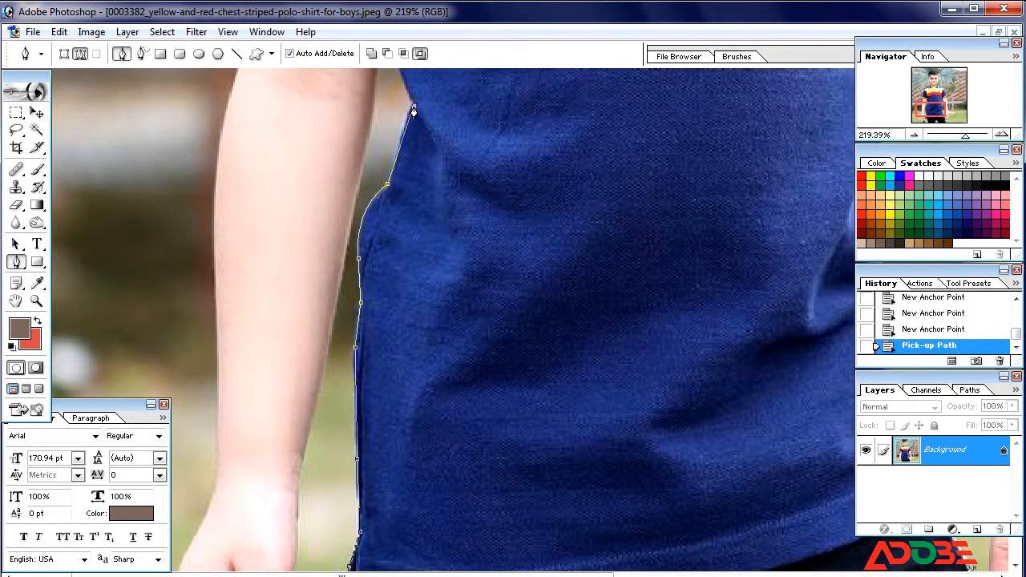
drag(431, 149, 392, 419)
drag(356, 248, 360, 169)
alt+click(355, 248)
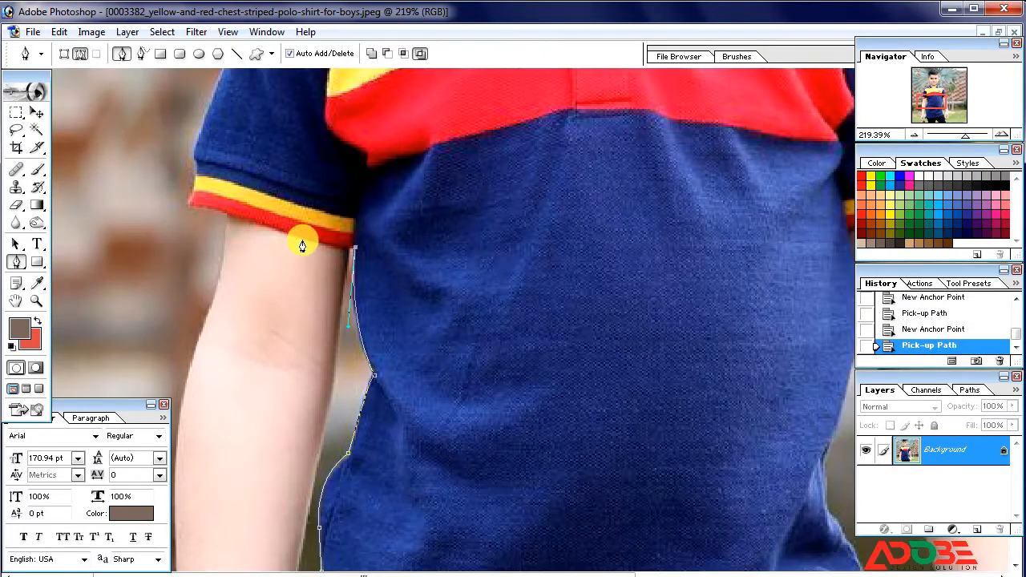
- Trace the path along the bottom of the left sleeve's striped cuff and up around its outer edge
mouse_move(296, 236)
mouse_down()
mouse_move(271, 215)
mouse_move(297, 239)
mouse_up()
alt+click(297, 239)
click(193, 206)
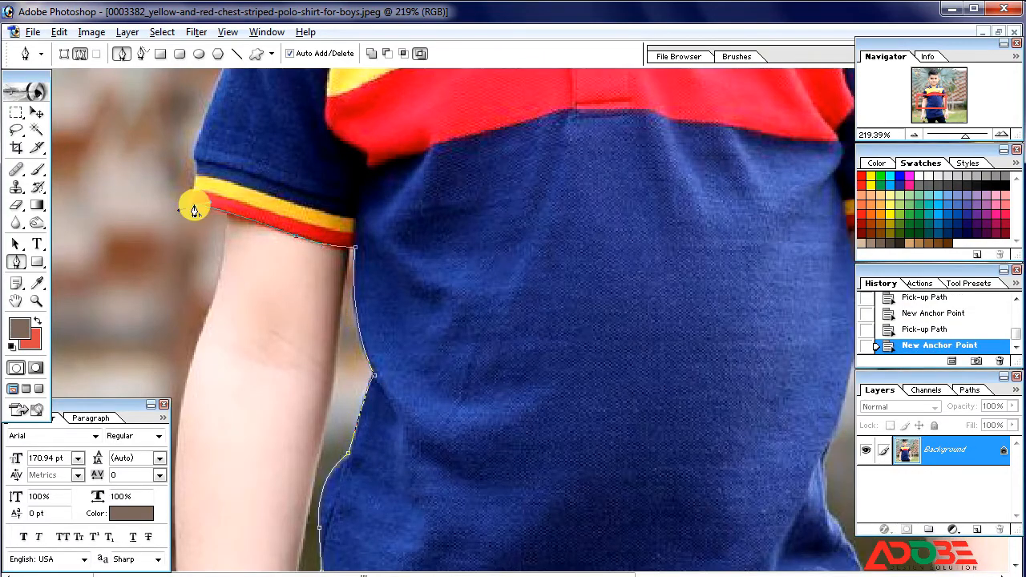
drag(193, 189, 193, 149)
alt+click(195, 155)
- Extend the path up the outer edge of the left sleeve to just below the shoulder
scroll(235, 183, up, 3)
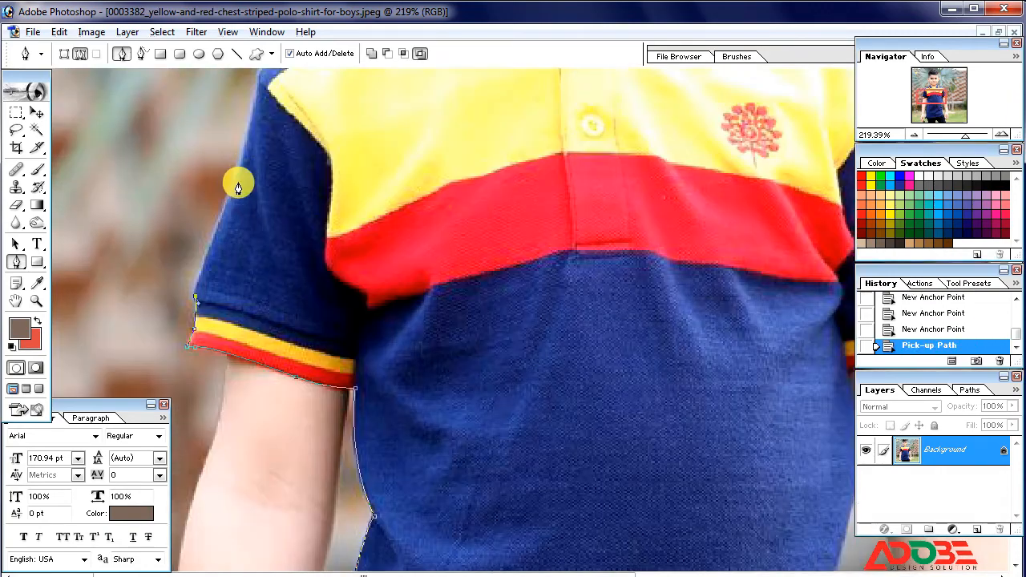
drag(209, 244, 211, 243)
alt+click(201, 267)
click(233, 176)
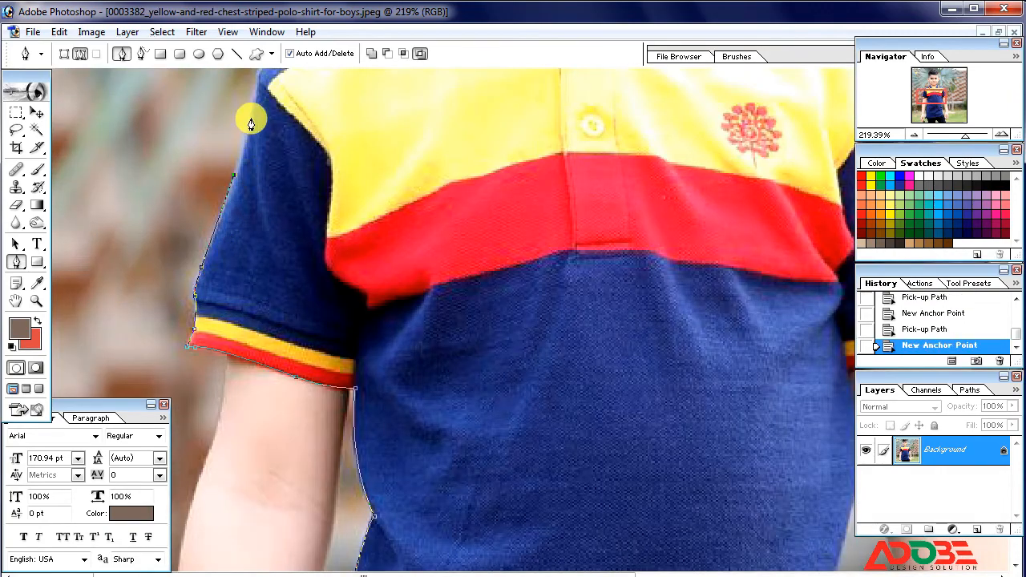
click(250, 118)
click(258, 85)
- Trace the path over the left shoulder and along the collar's outer edge to where it meets the neck
key(ctrl+minus)
scroll(344, 266, up, 4)
click(324, 240)
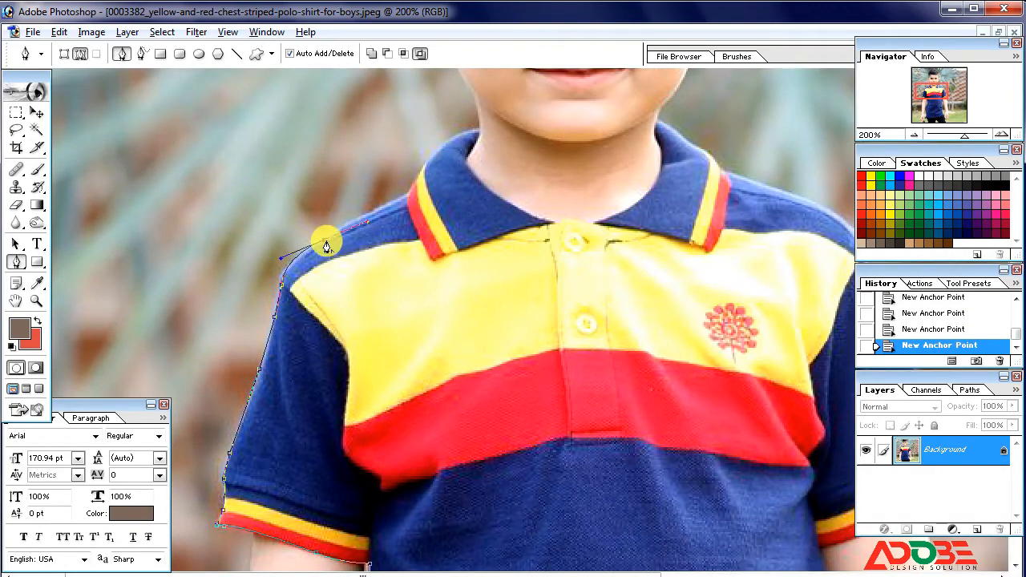
click(385, 206)
alt+click(385, 206)
click(409, 194)
click(478, 130)
drag(530, 121, 530, 121)
alt+click(478, 130)
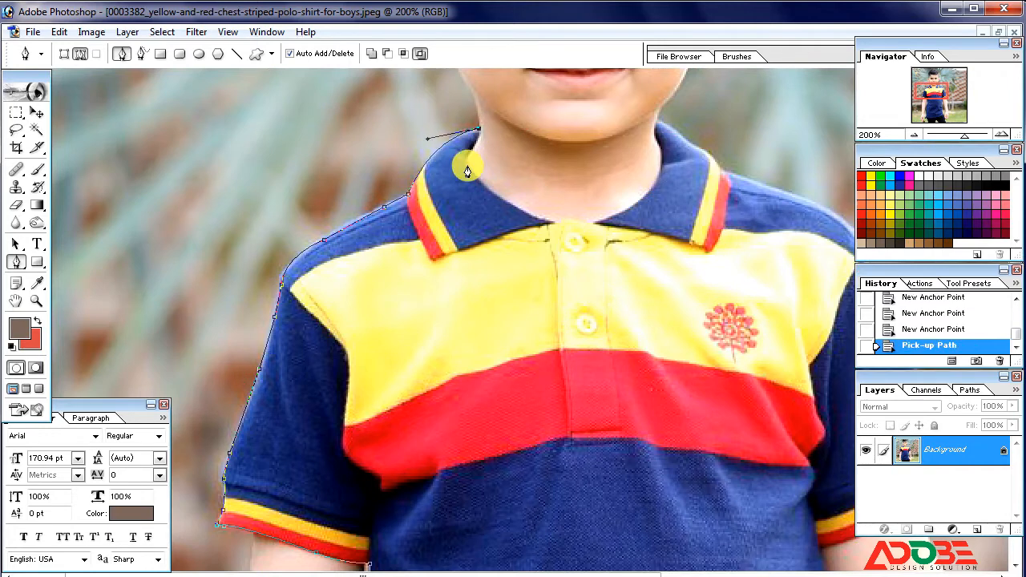
- Follow the inner neckline with the path, down the left collar, across the placket top and up the right collar
click(472, 151)
drag(549, 221, 657, 260)
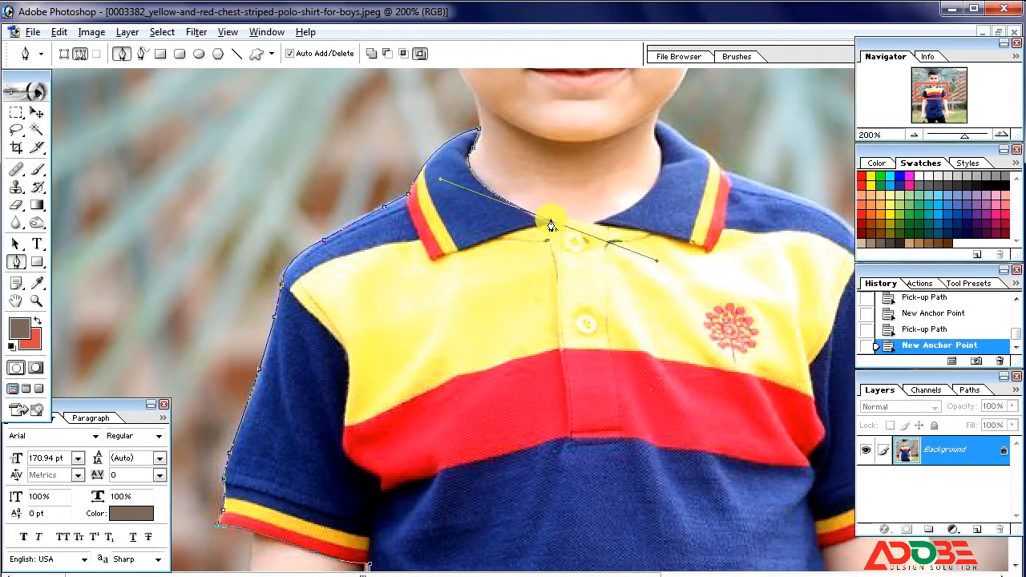
alt+click(550, 221)
click(566, 222)
click(587, 224)
click(598, 223)
alt+click(658, 148)
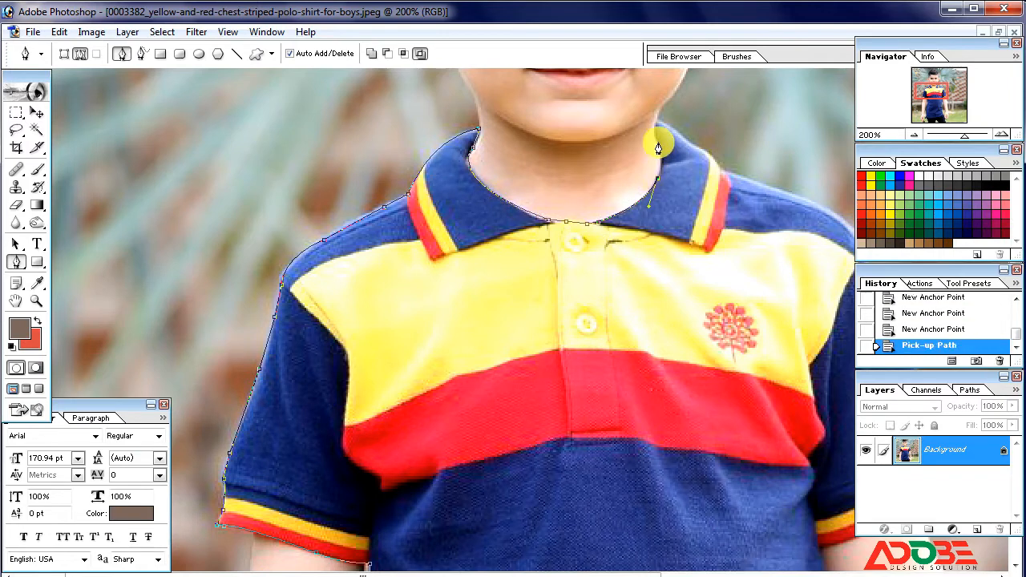
alt+click(656, 135)
- Continue the path over the right collar's outer edge and along the right shoulder to the top of the sleeve
drag(641, 127, 689, 149)
alt+click(671, 129)
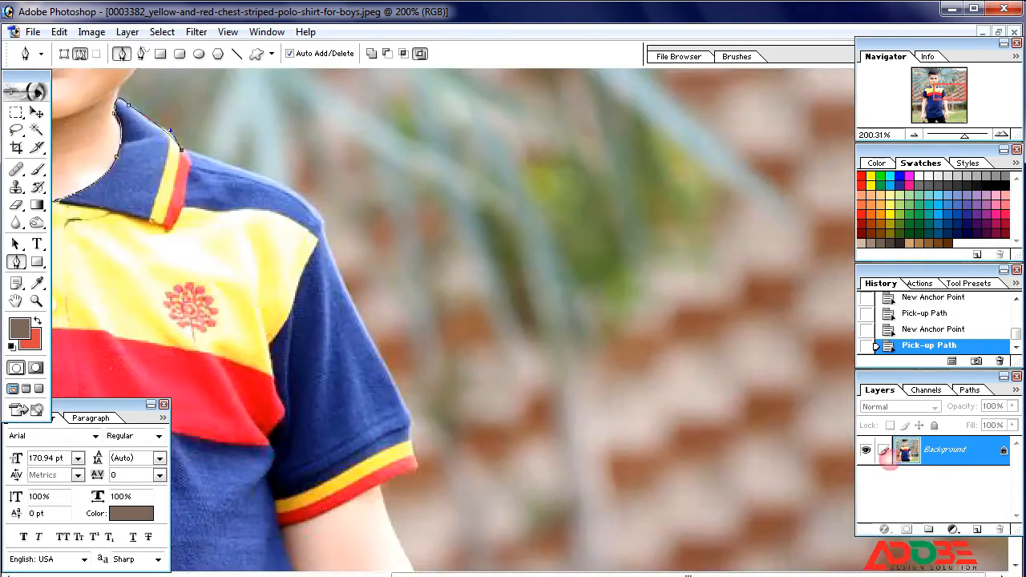
drag(323, 218, 341, 252)
alt+click(323, 218)
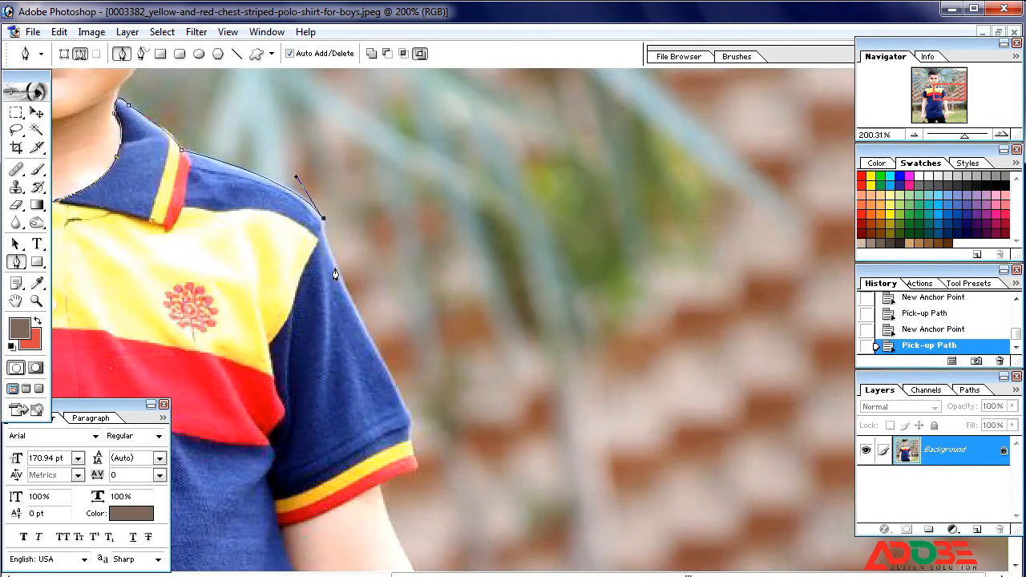
- Trace the path down the outer edge of the right sleeve to the striped cuff
click(336, 268)
click(361, 323)
click(391, 377)
click(409, 415)
click(409, 442)
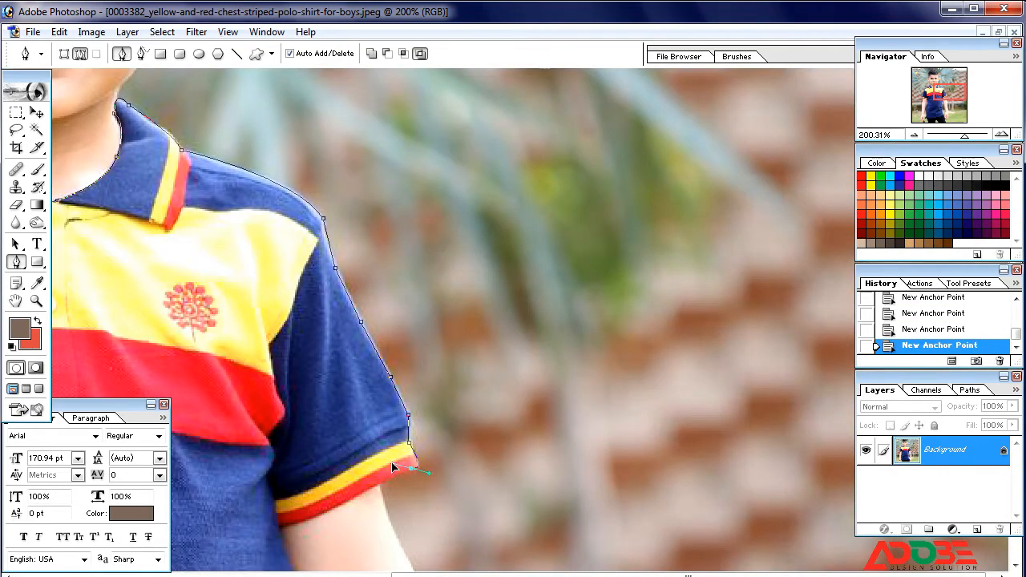
- Trace the bottom edge of the right sleeve's striped cuff back to the underarm
alt+click(411, 469)
click(380, 486)
click(343, 504)
click(304, 522)
click(277, 527)
- Continue the path from the right underarm down the shirt's side and around the fabric folds at the waist
drag(285, 548, 309, 397)
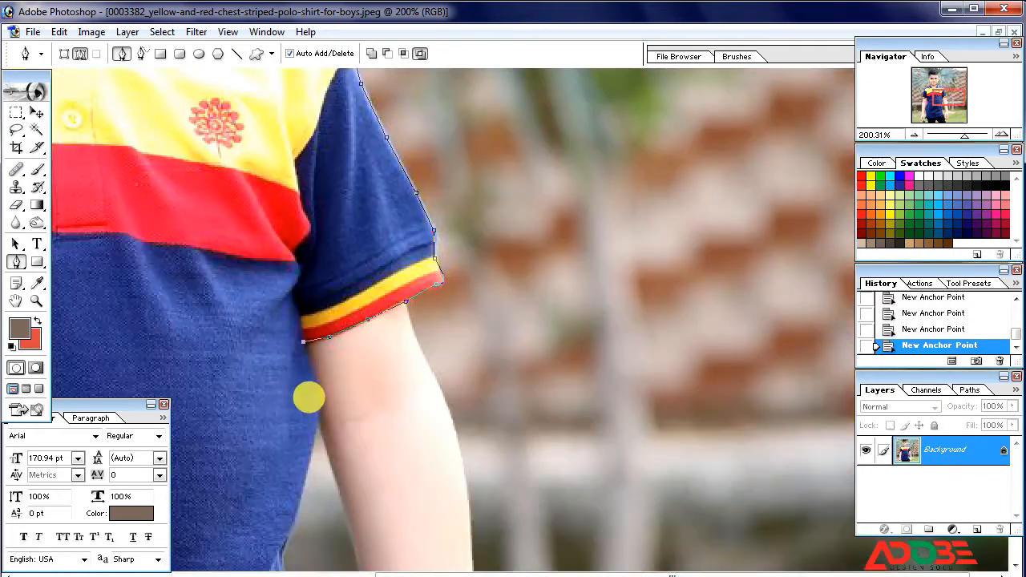
click(315, 375)
click(312, 447)
drag(295, 559, 321, 402)
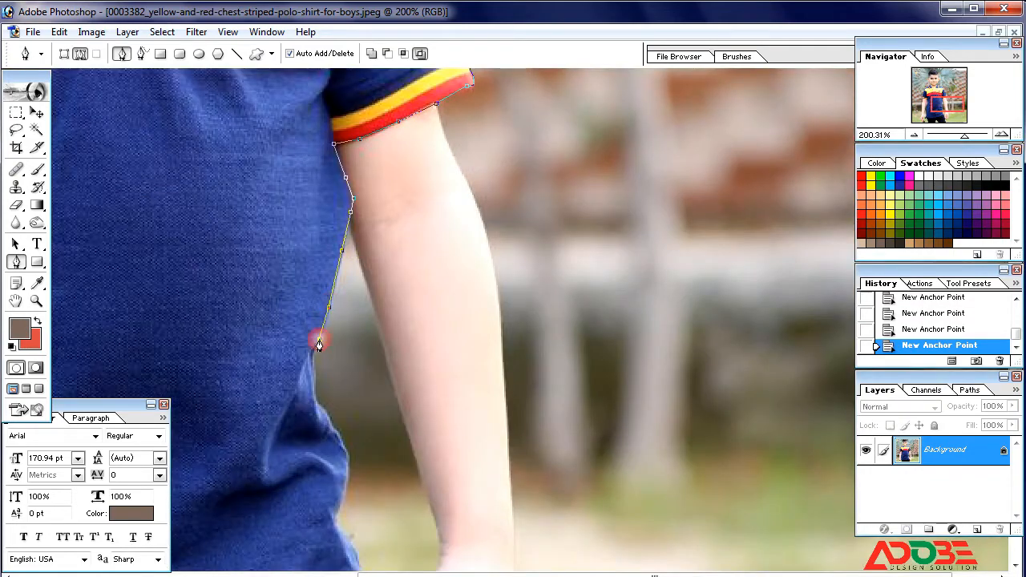
click(315, 360)
click(316, 382)
click(316, 400)
drag(346, 462, 328, 285)
drag(329, 312, 313, 353)
alt+click(329, 312)
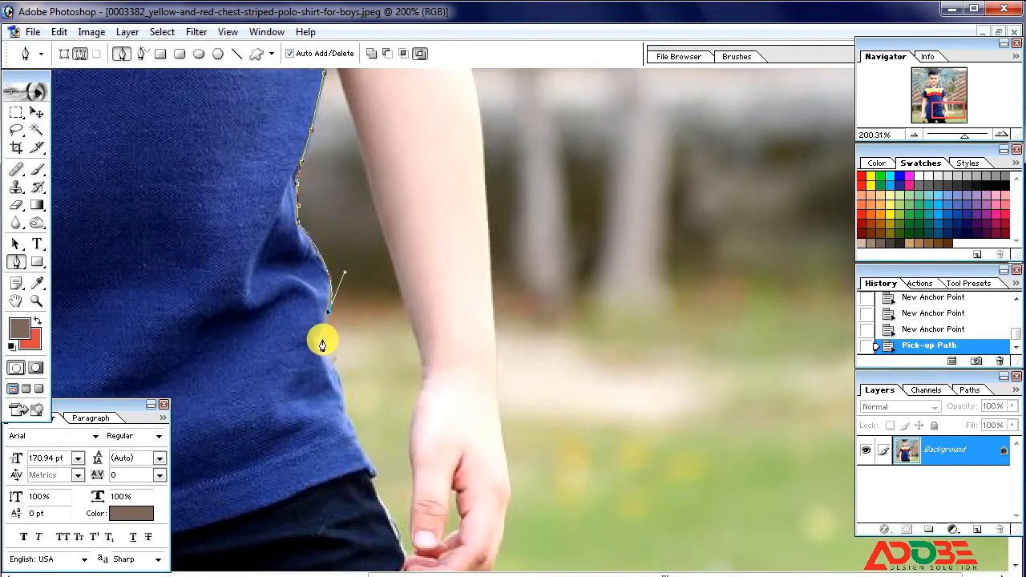
- Trace the lower right side of the shirt down to the hem corner
click(322, 340)
click(324, 349)
click(336, 373)
click(346, 397)
click(347, 411)
click(352, 423)
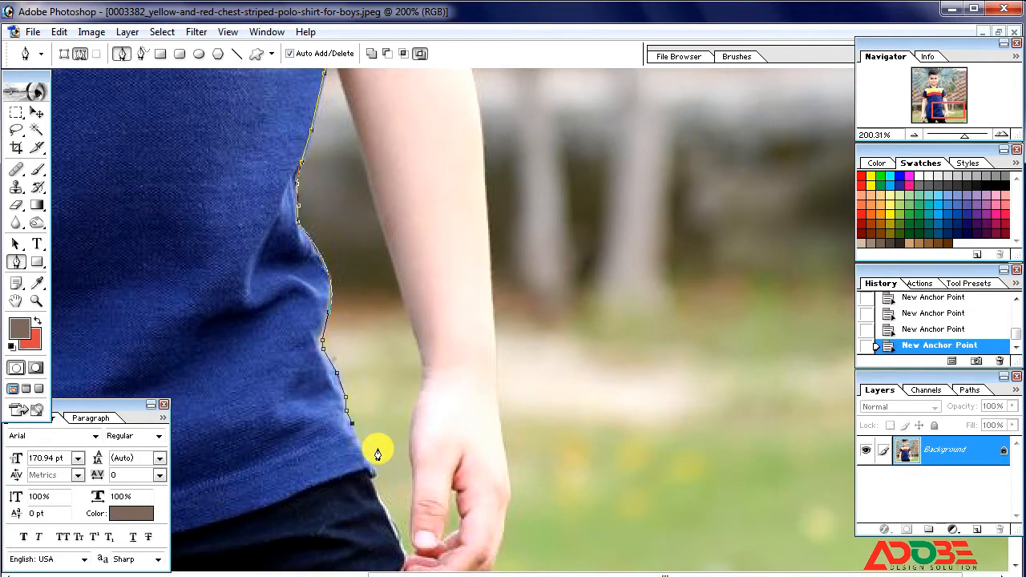
click(374, 471)
- Run the path from the right hem corner along the bottom hem, past the middle of the shirt
drag(317, 486, 600, 378)
click(366, 392)
alt+click(367, 393)
click(591, 375)
click(531, 396)
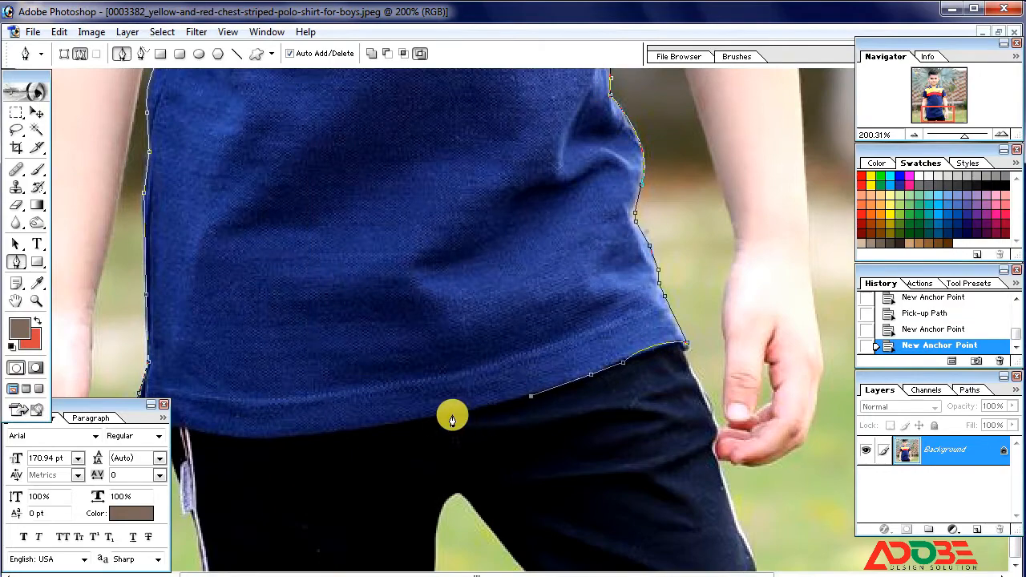
click(450, 416)
click(379, 426)
click(327, 435)
- Finish the remaining left part of the bottom hem and close the path at its starting anchor point
drag(285, 425, 425, 422)
click(403, 443)
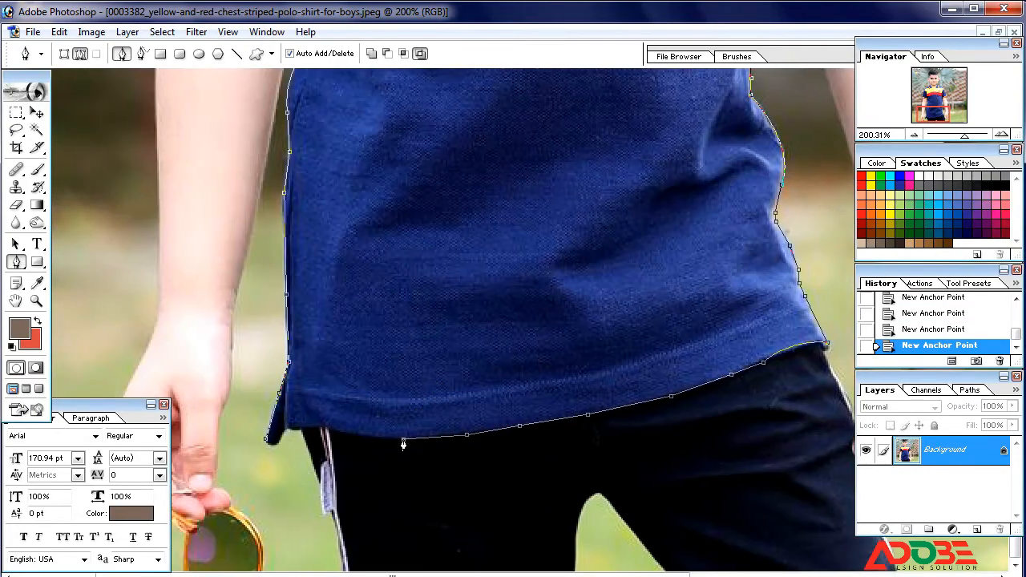
click(338, 440)
click(278, 441)
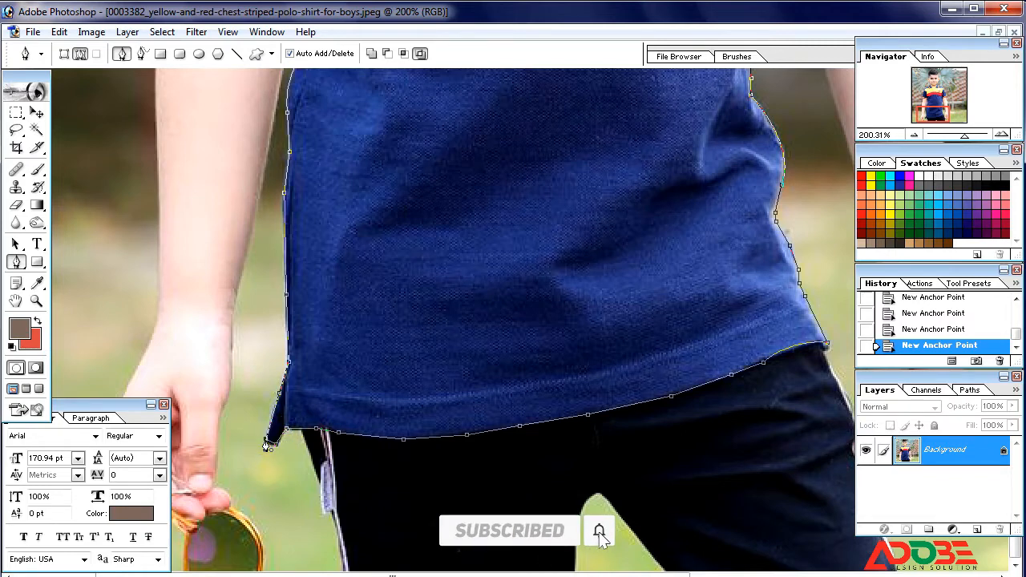
click(268, 444)
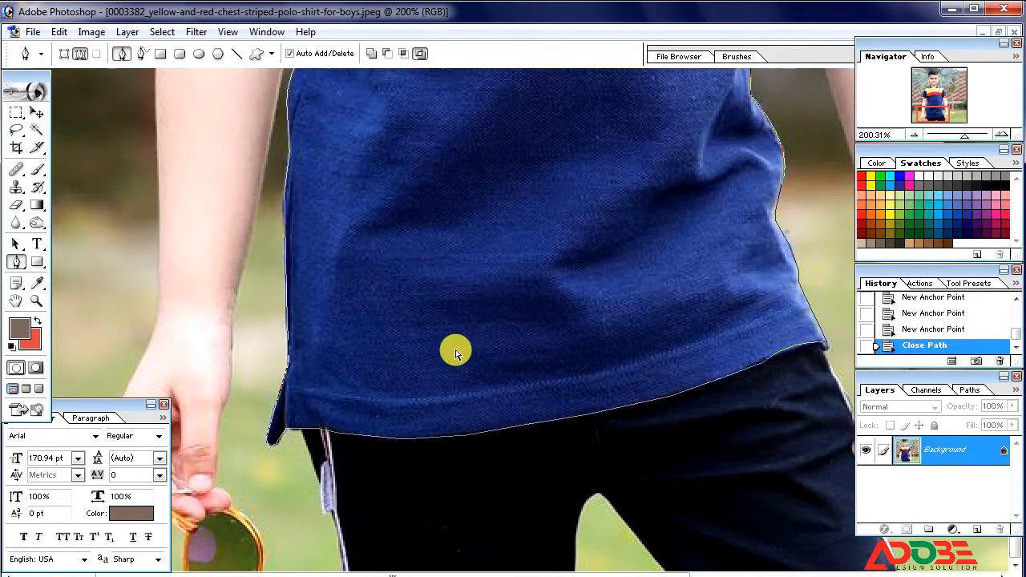
- Convert the closed shirt path into a selection
key(ctrl+minus)
key(ctrl+minus)
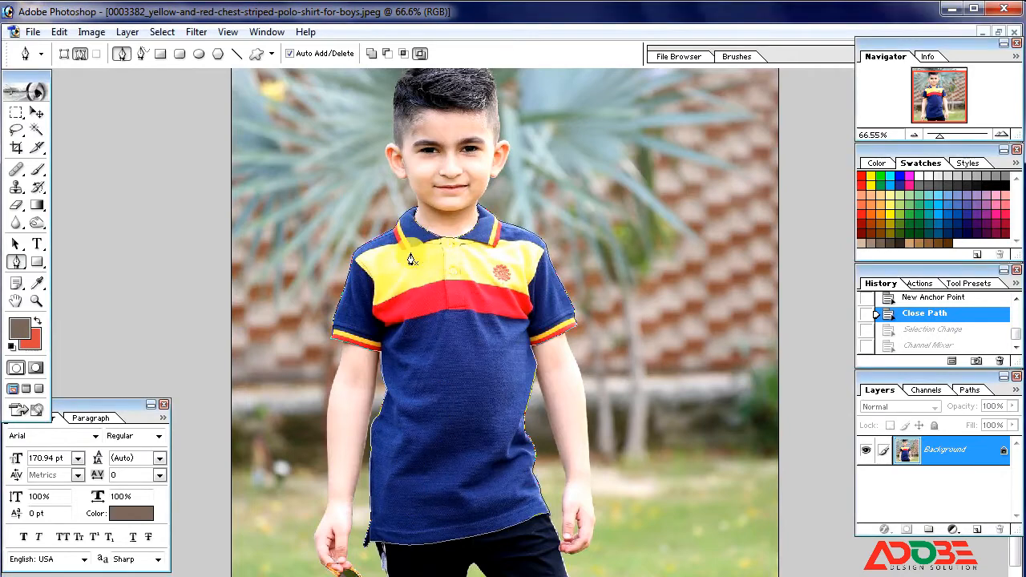
key(ctrl+Return)
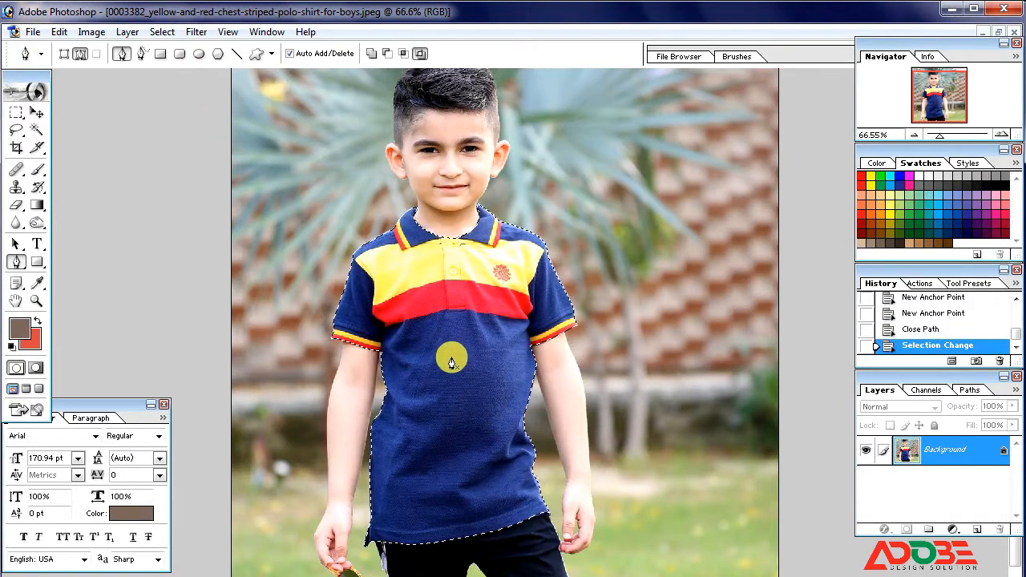
- Recolor the selected shirt with Channel Mixer, setting the Red output channel to Red -46% and Green +20%
click(90, 34)
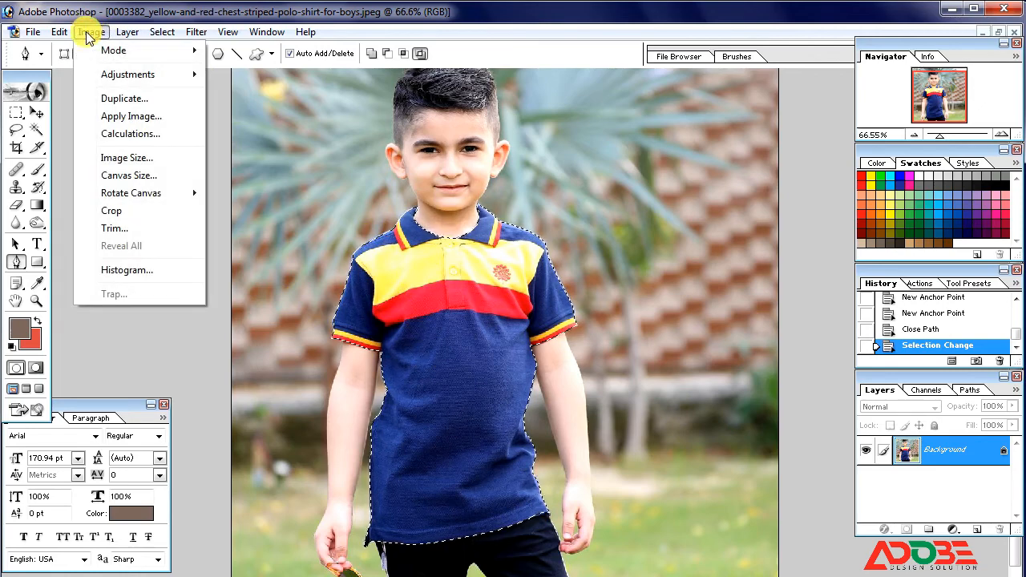
mouse_move(145, 75)
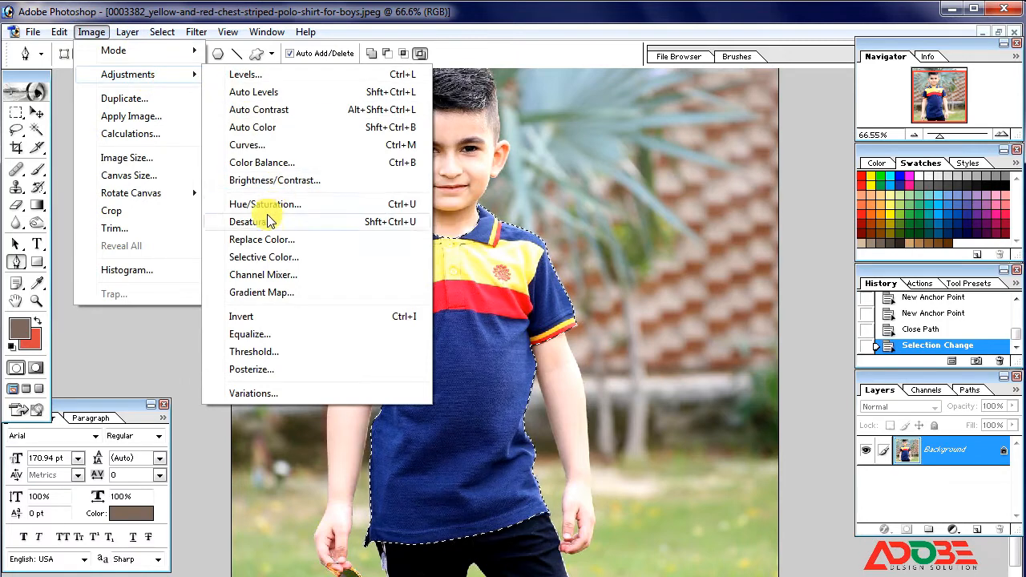
click(283, 275)
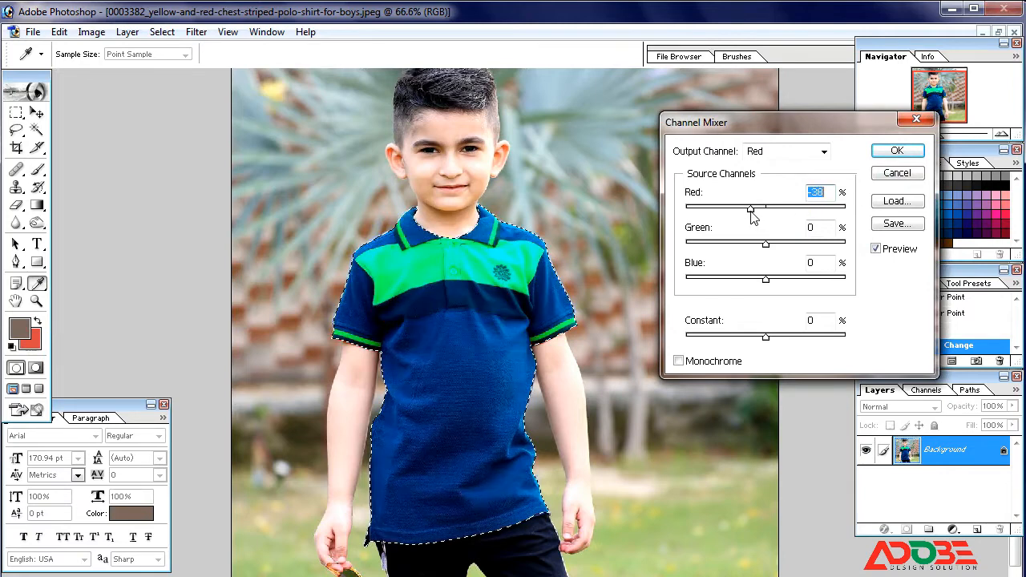
drag(765, 243, 775, 252)
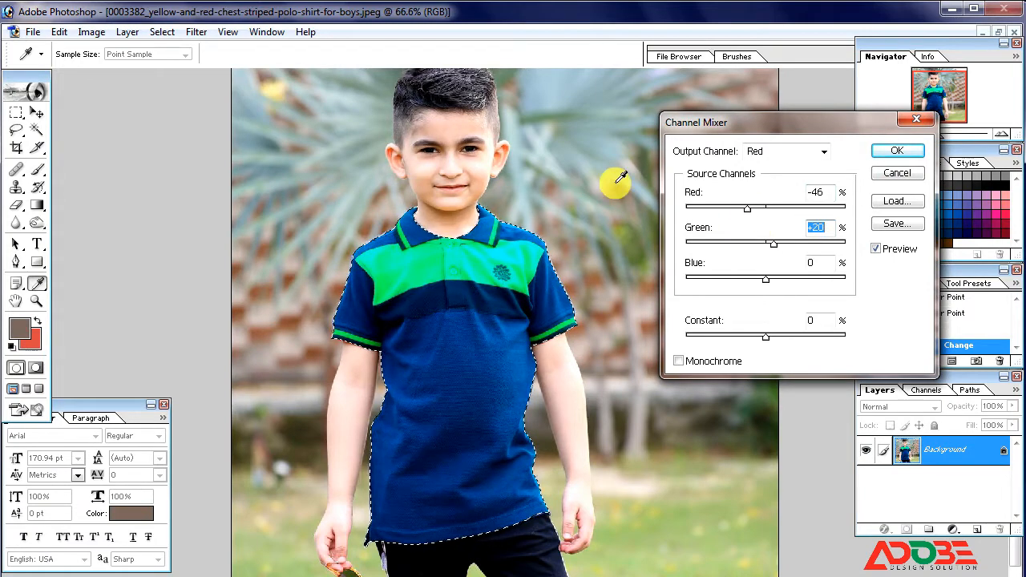
click(898, 152)
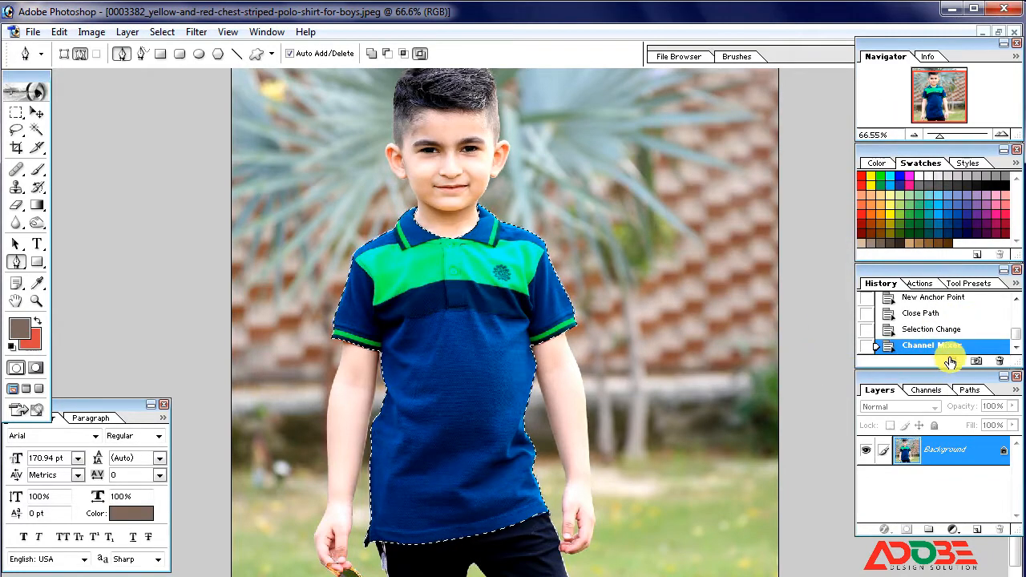
- Create a new document from the Channel Mixer history state and arrange its window beside the original image
click(950, 366)
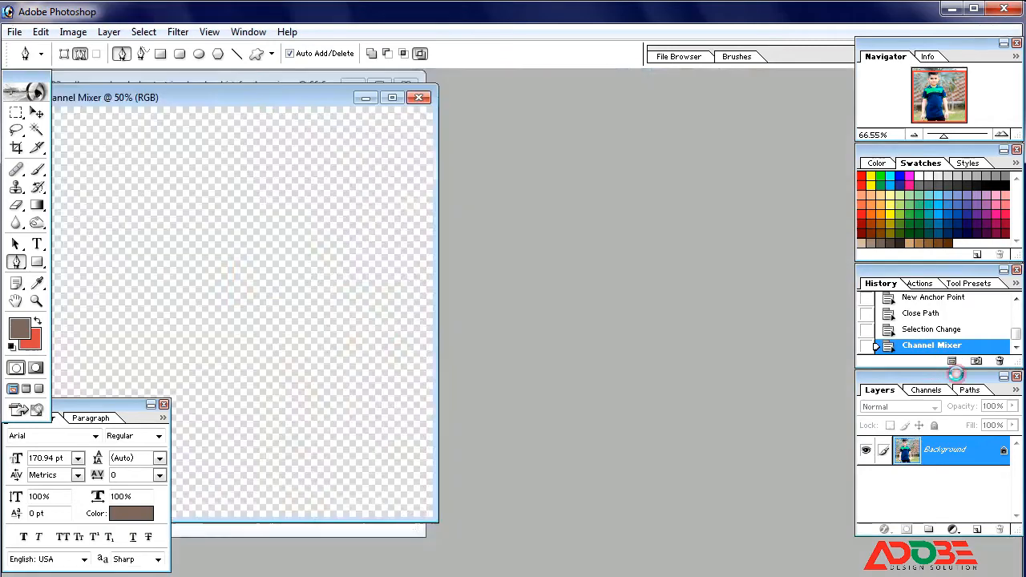
drag(240, 97, 638, 127)
click(290, 86)
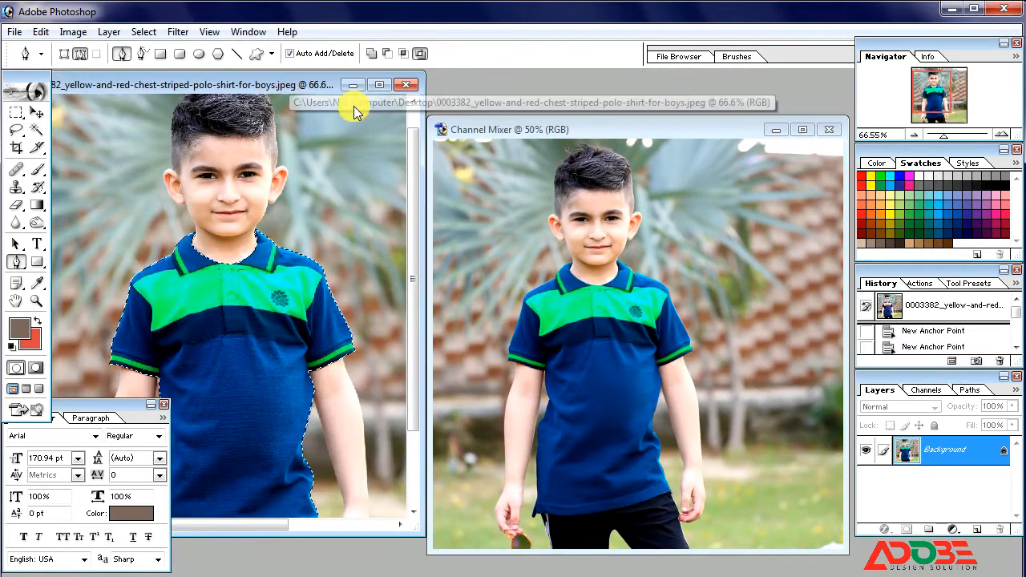
drag(293, 85, 442, 101)
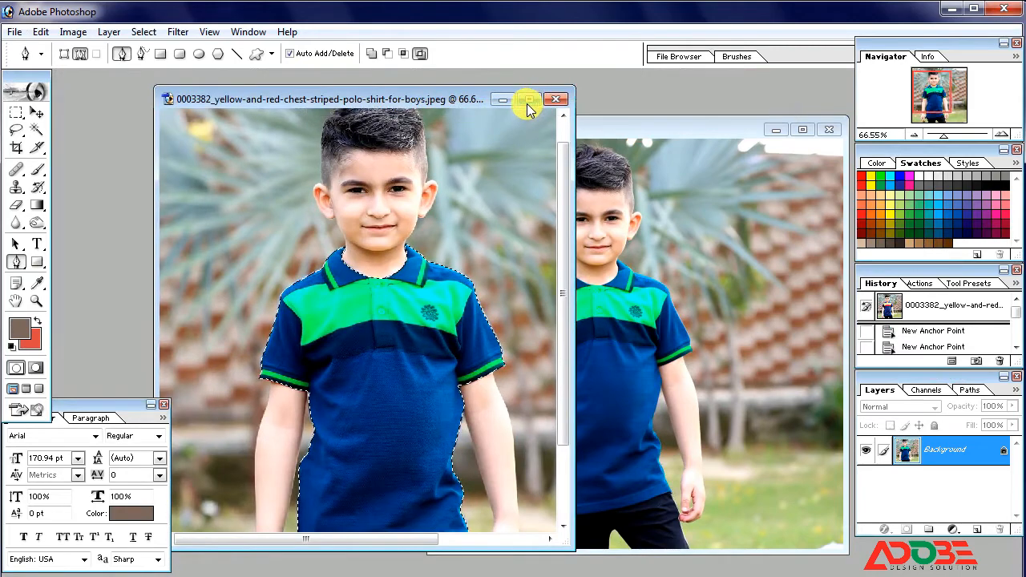
scroll(414, 283, down, 2)
scroll(417, 286, down, 1)
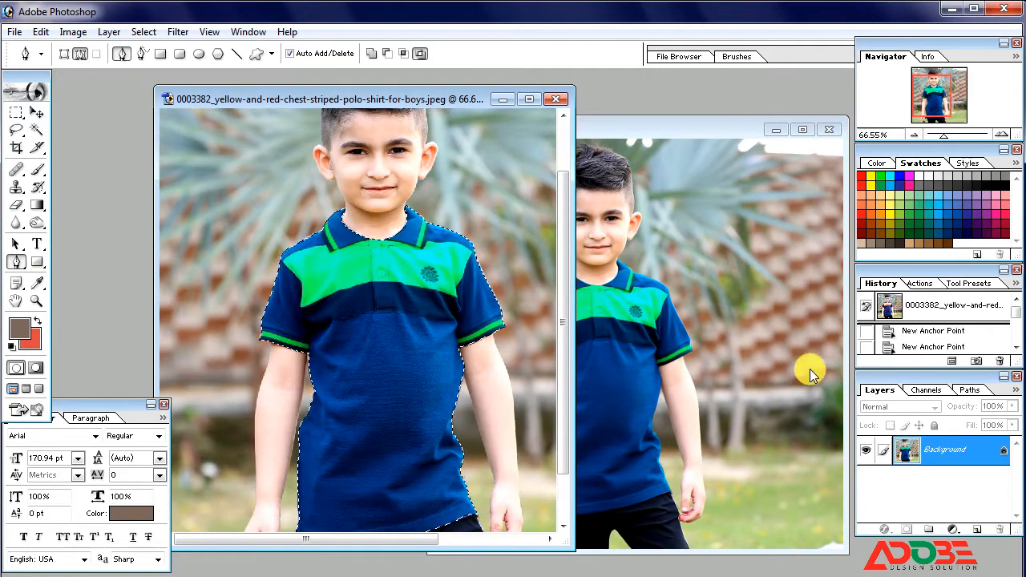
- Recolor the selected shirt with Channel Mixer, setting the Red output channel to Red -52%, Green +132% and Blue -16%
click(74, 32)
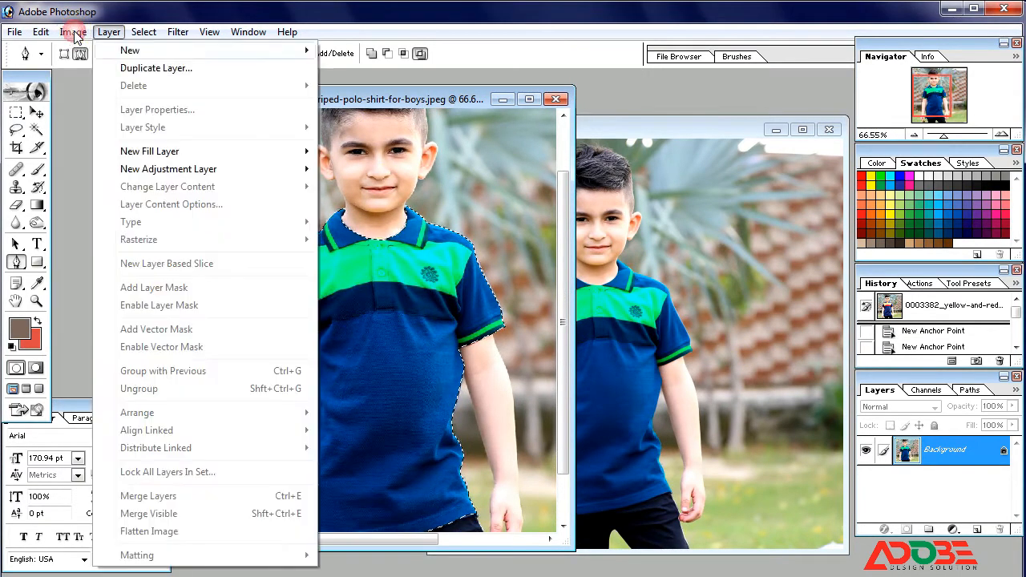
mouse_move(109, 77)
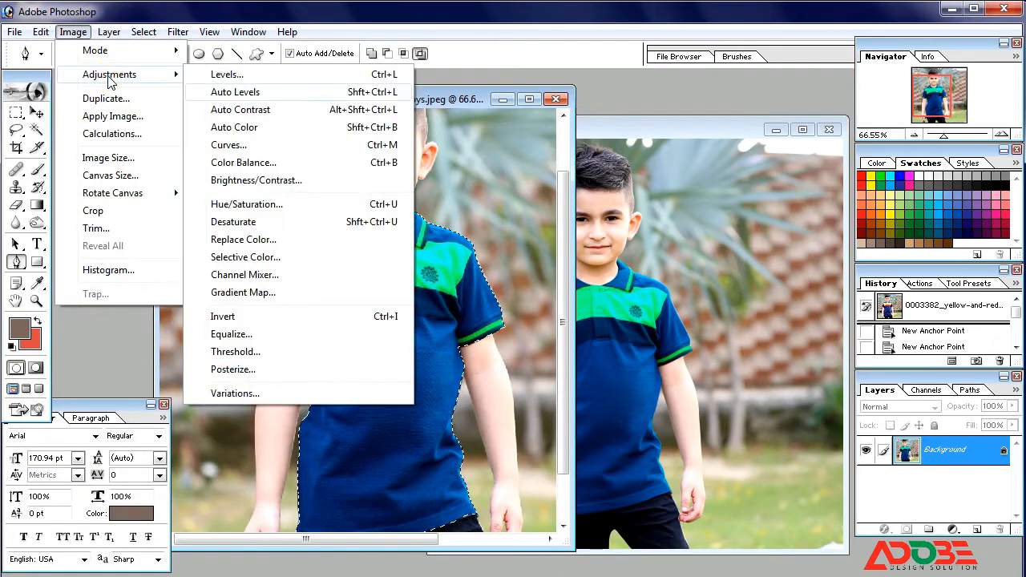
click(265, 276)
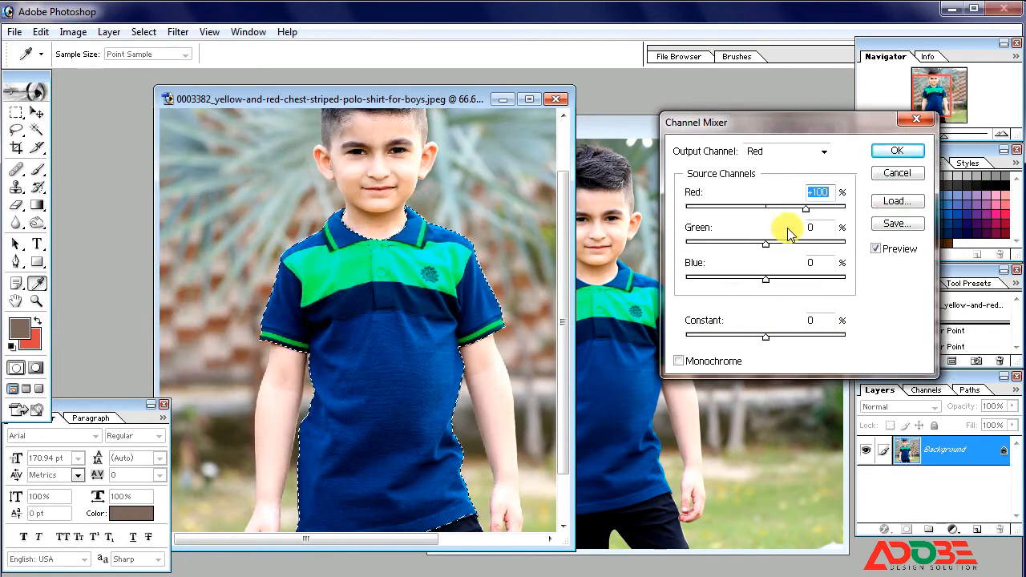
drag(805, 208, 811, 257)
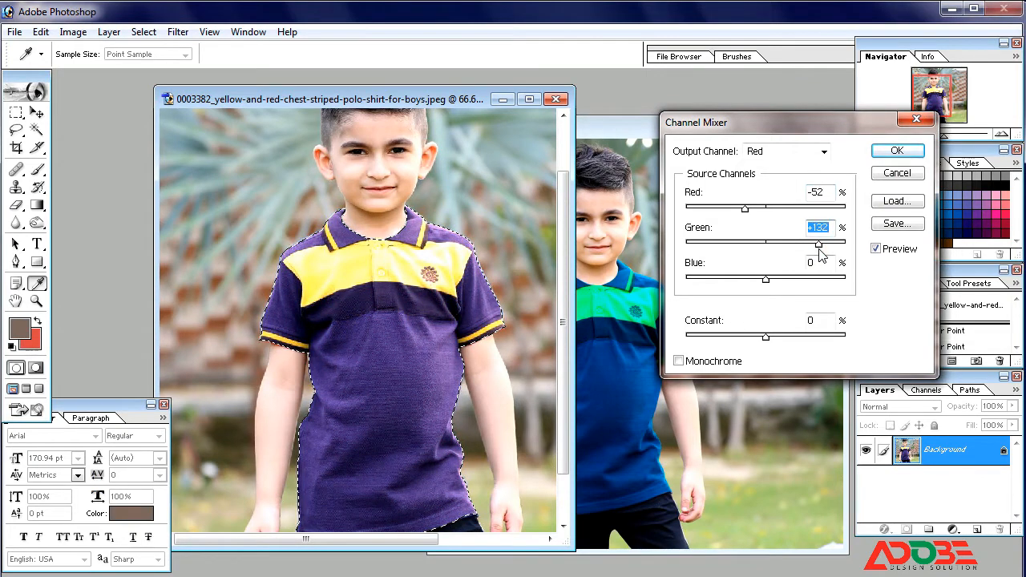
click(767, 282)
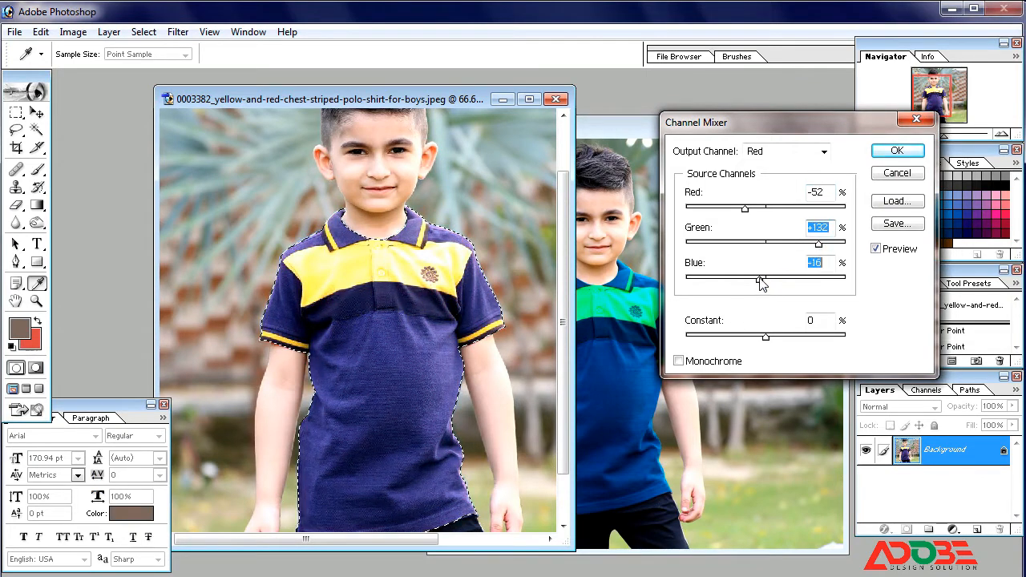
click(897, 150)
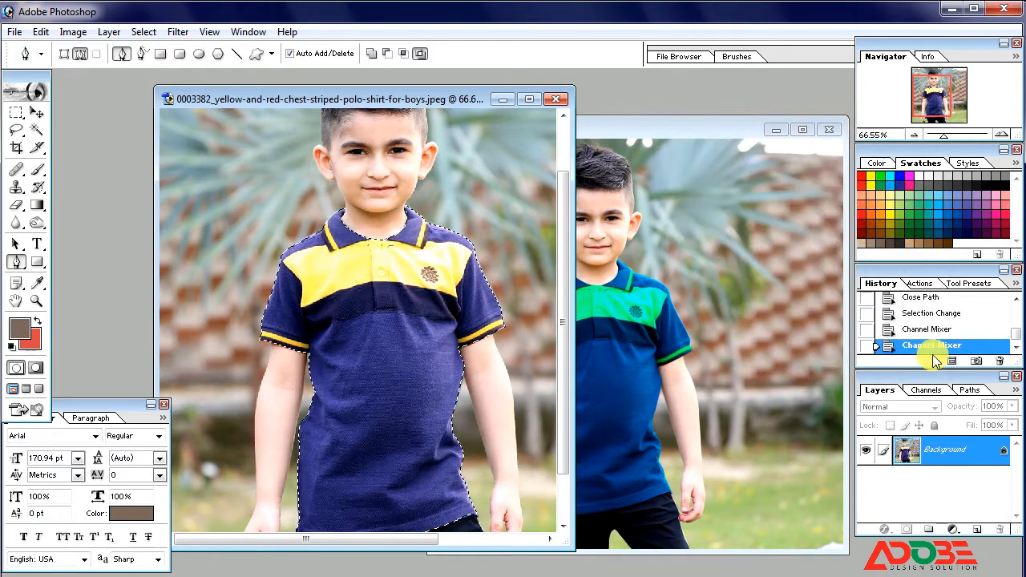
- Create a new document from the yellow-and-navy shirt's history state, place its window beside the original and reactivate the original image
click(952, 363)
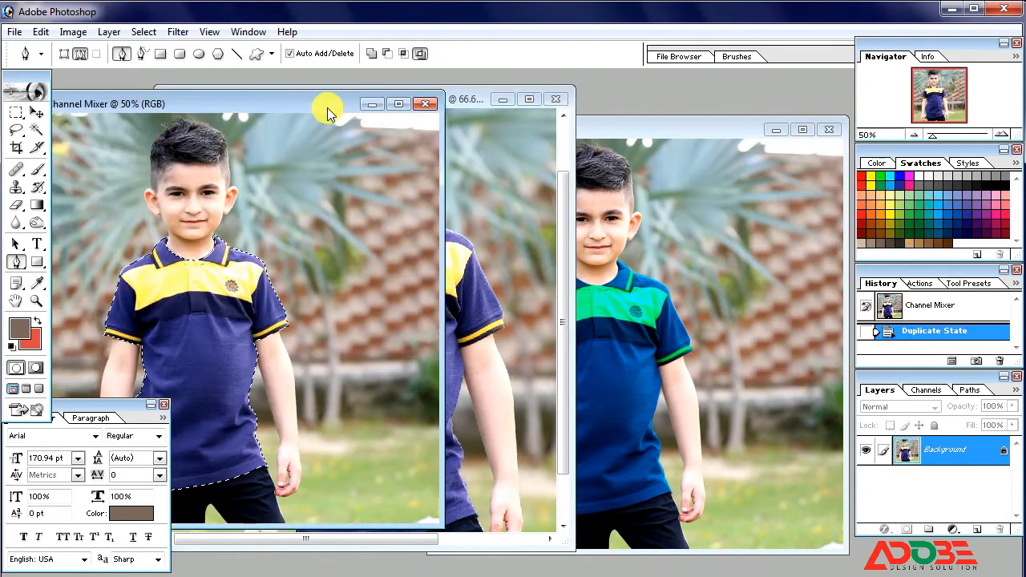
drag(292, 104, 722, 139)
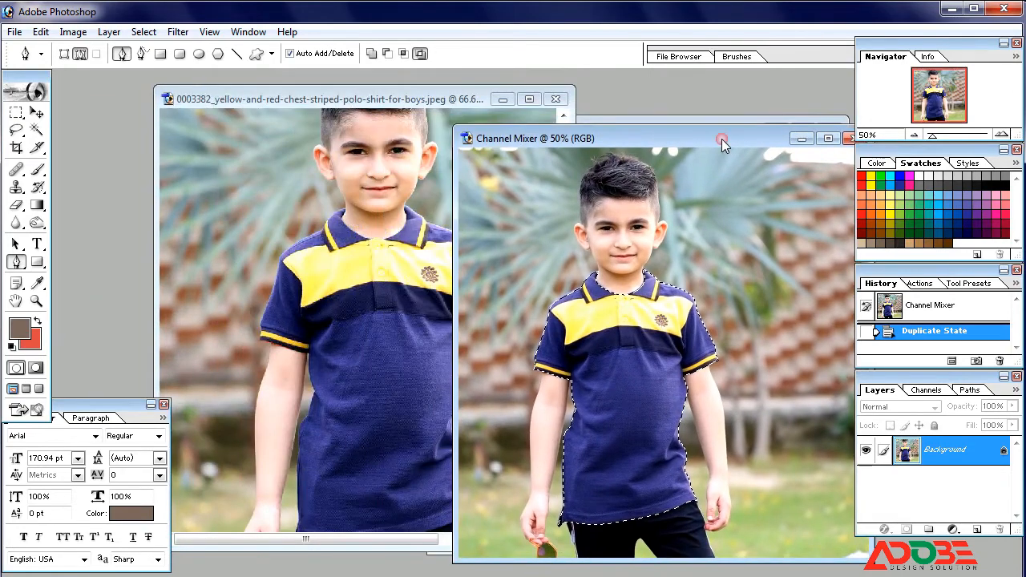
click(445, 100)
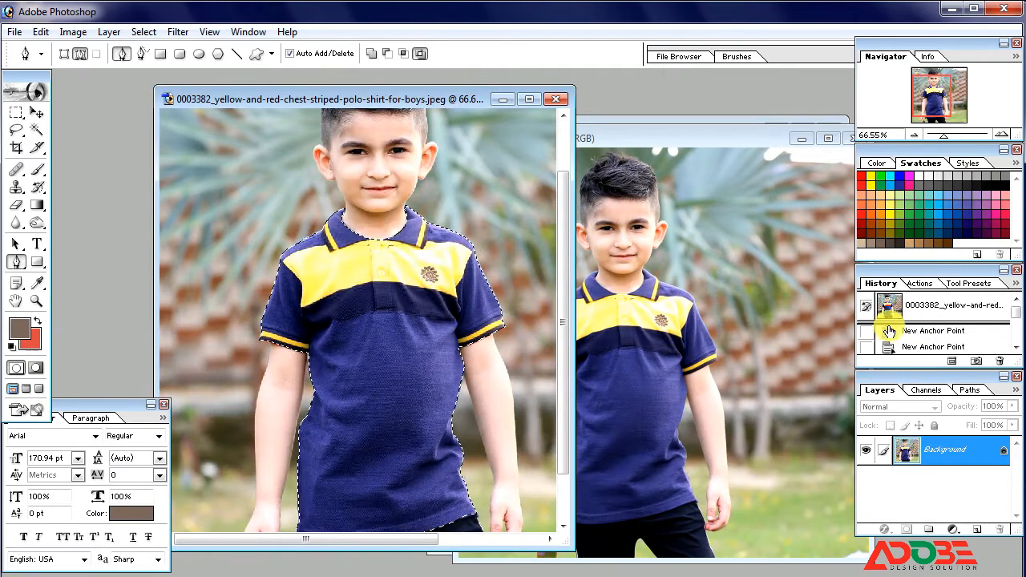
- Compare the yellow-and-navy duplicate and its history with the original image's history, ending on the original image
click(681, 138)
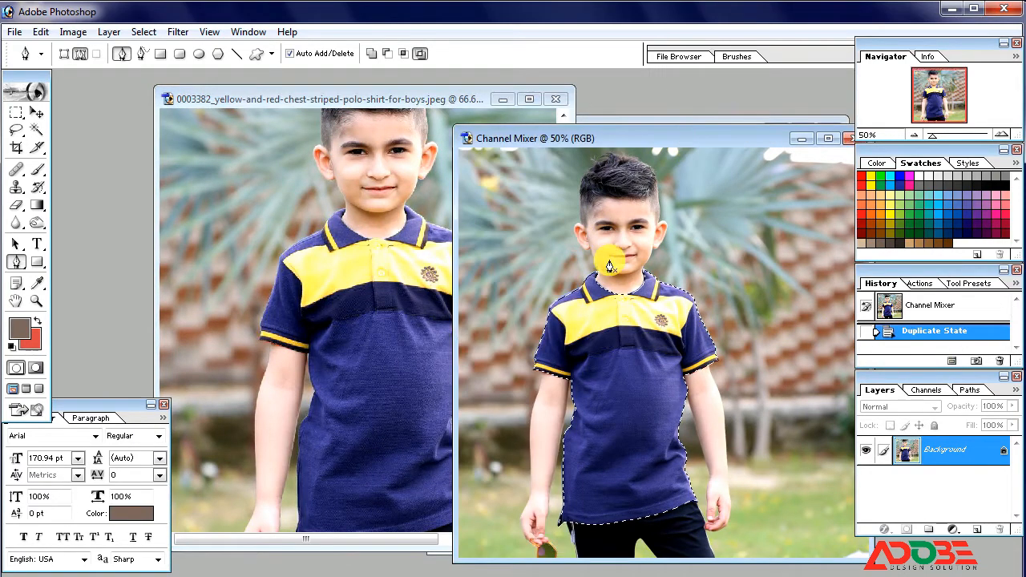
click(434, 98)
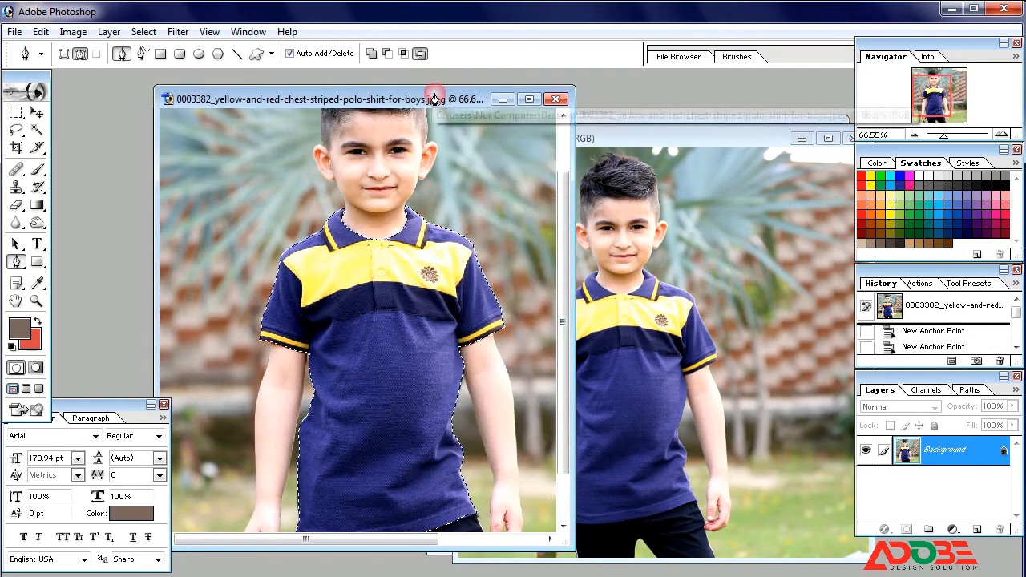
click(1017, 327)
drag(1017, 327, 1017, 317)
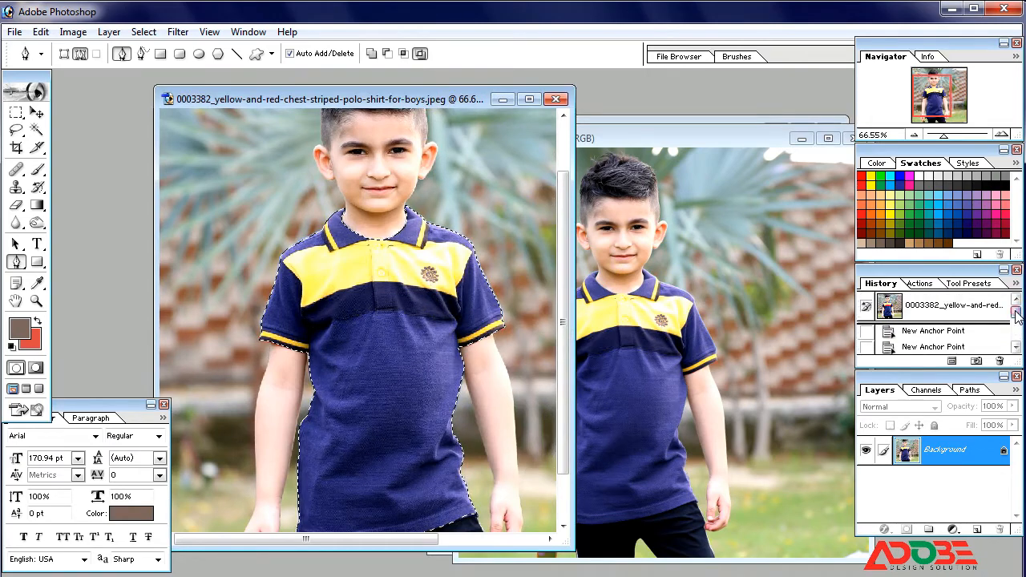
click(702, 134)
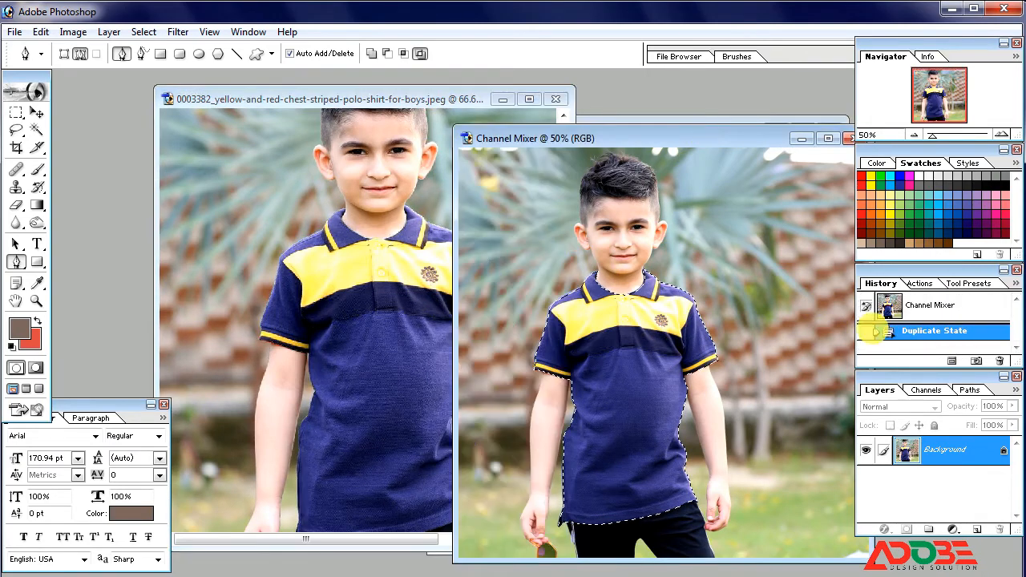
click(406, 99)
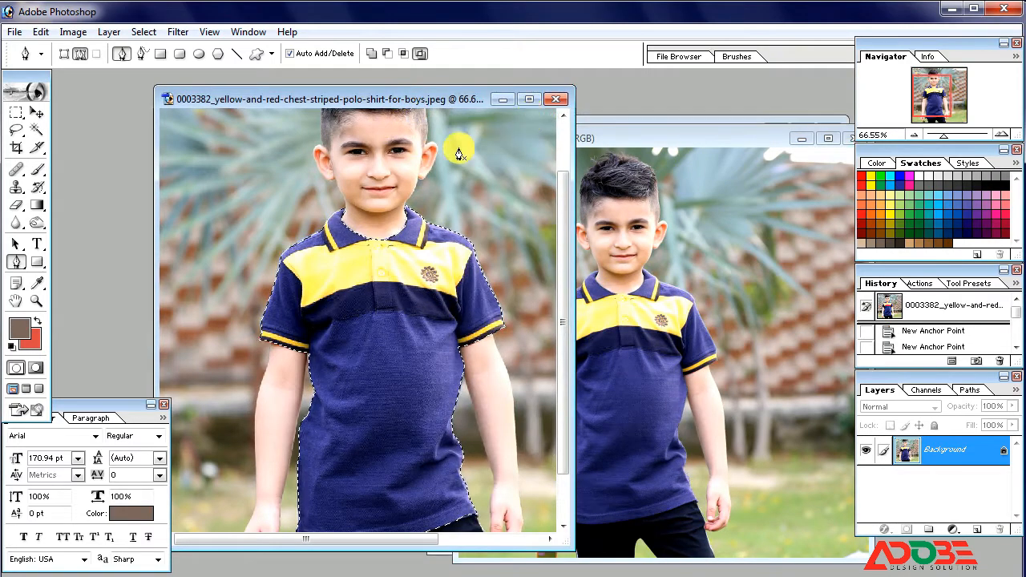
- Recolor the selected shirt with Channel Mixer, setting the Red output channel to Red +102%, Green -126% and Blue +126%
click(73, 32)
mouse_move(112, 73)
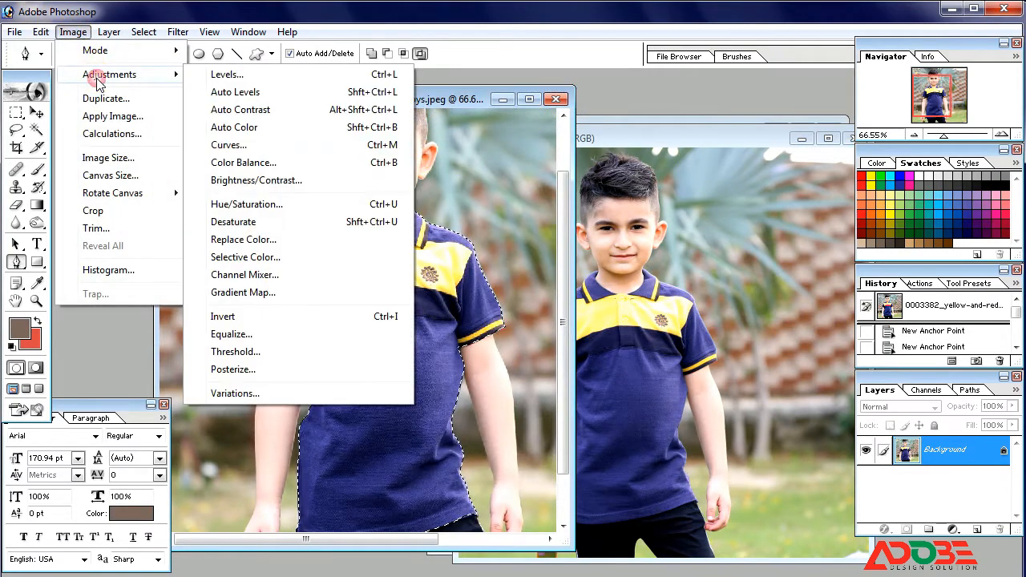
click(261, 277)
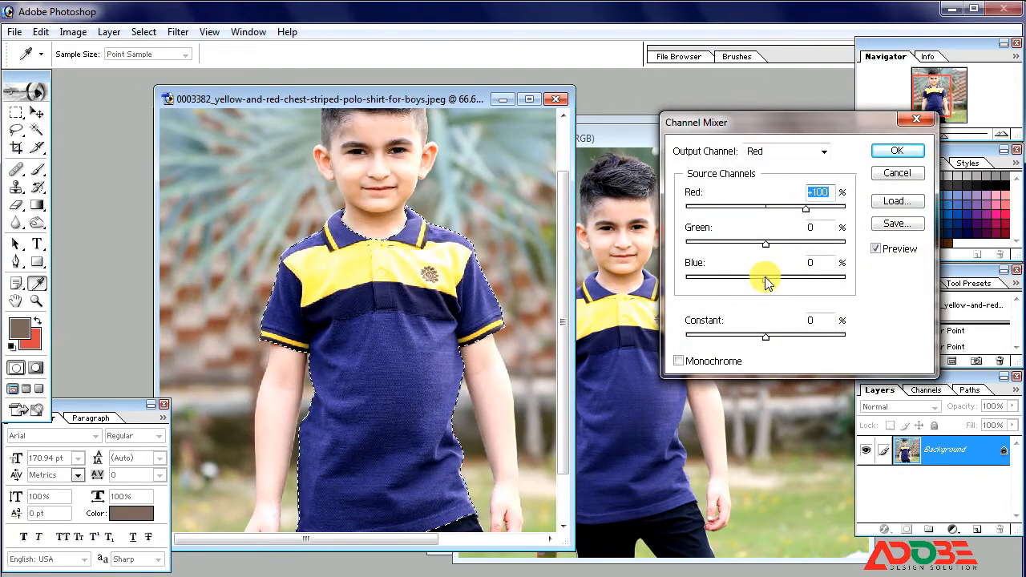
drag(766, 287, 739, 280)
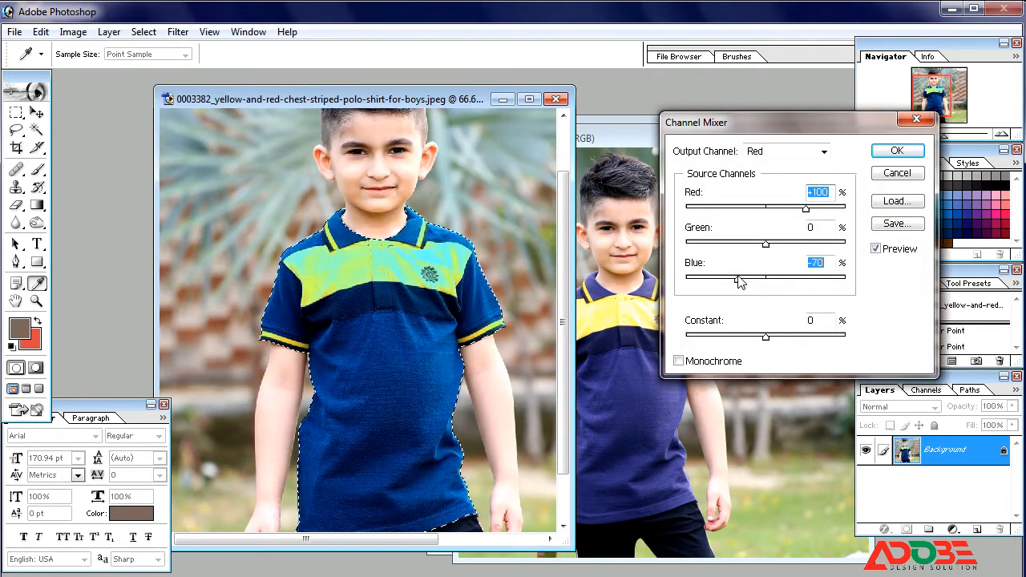
drag(766, 249, 746, 249)
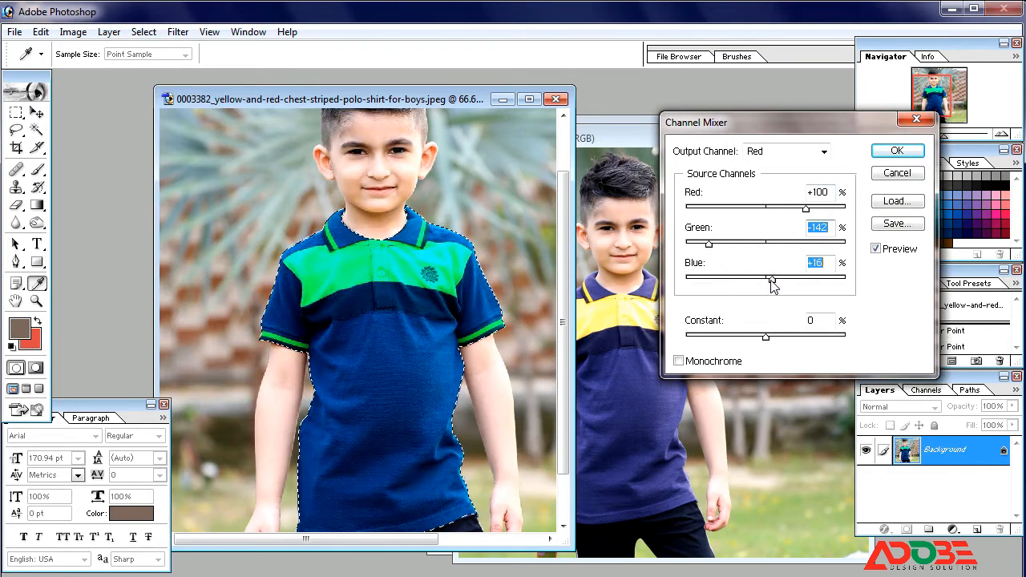
drag(773, 287, 814, 290)
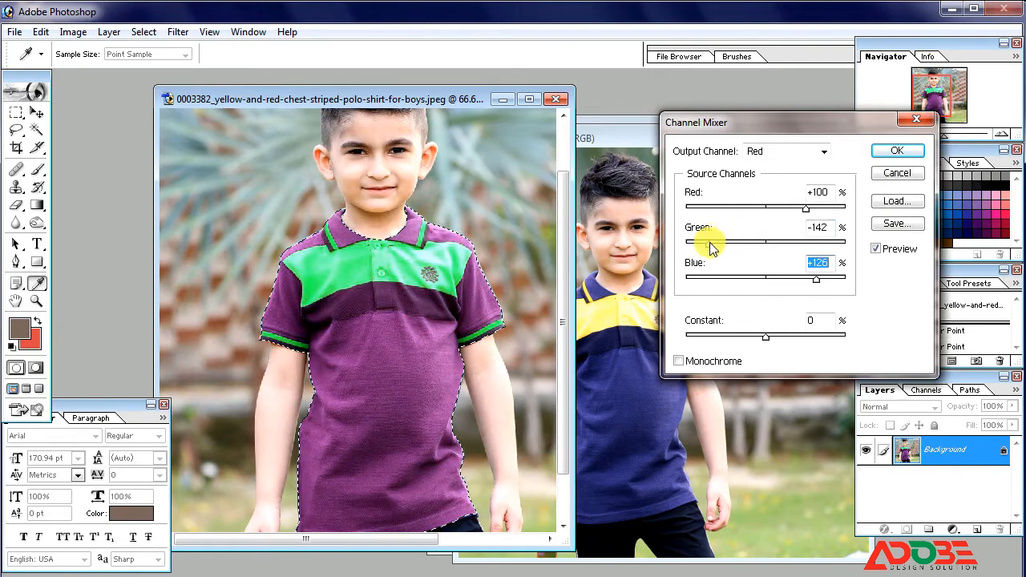
drag(709, 243, 714, 243)
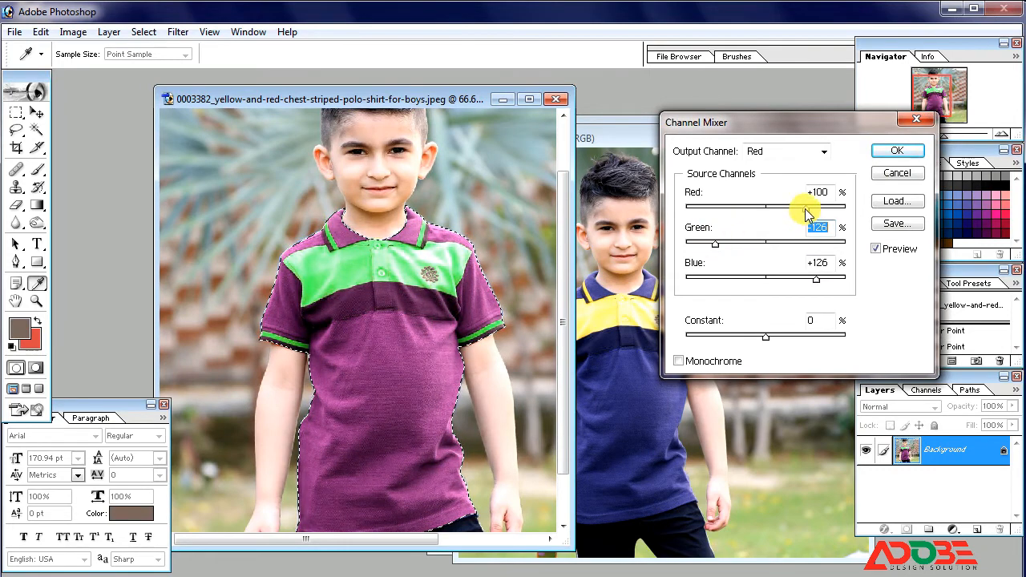
drag(806, 208, 807, 209)
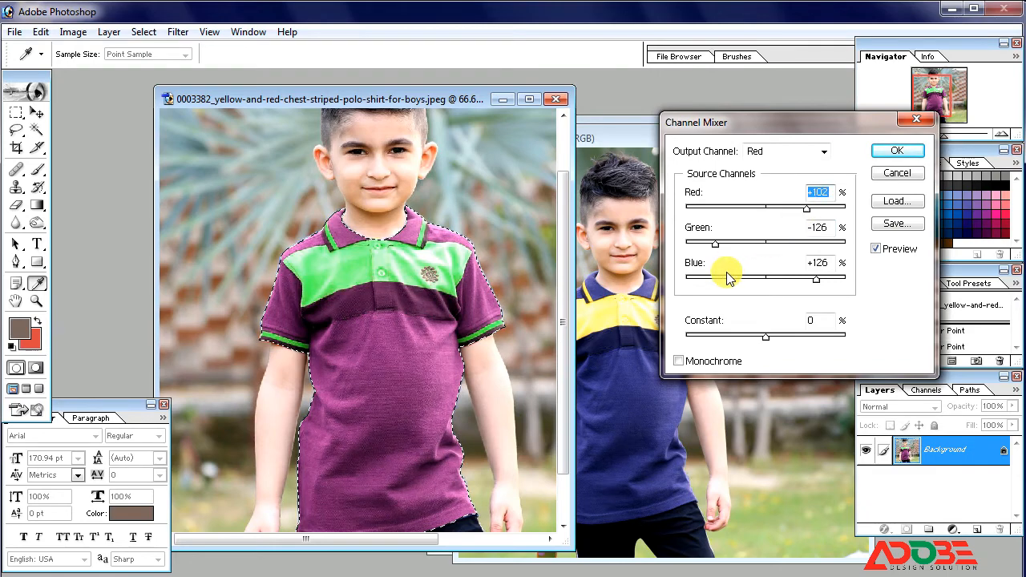
click(895, 151)
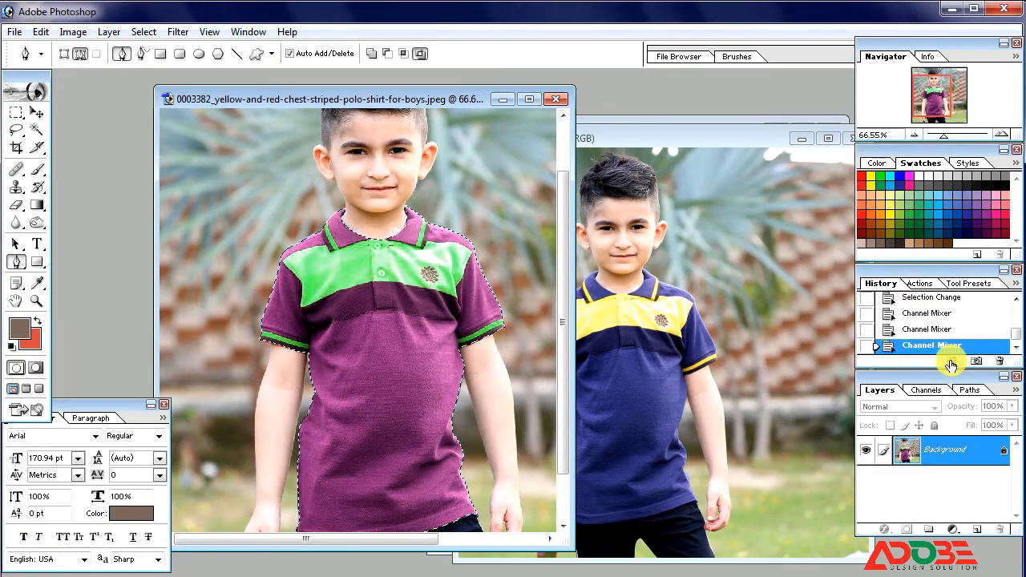
- Create a new document from the purple-and-green shirt's history state, place its window beside the original and reactivate the original image
click(952, 362)
drag(242, 114, 737, 148)
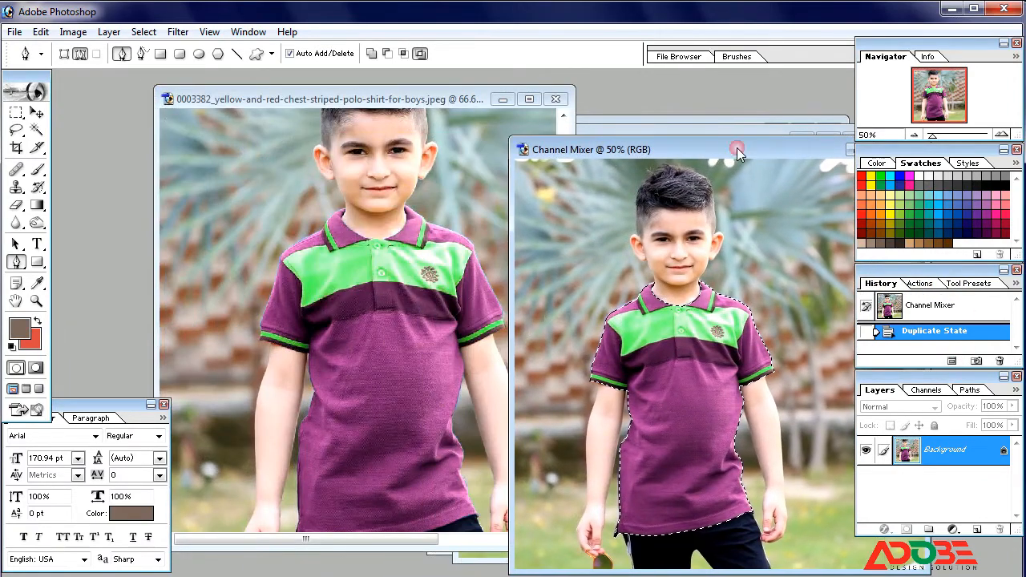
click(440, 98)
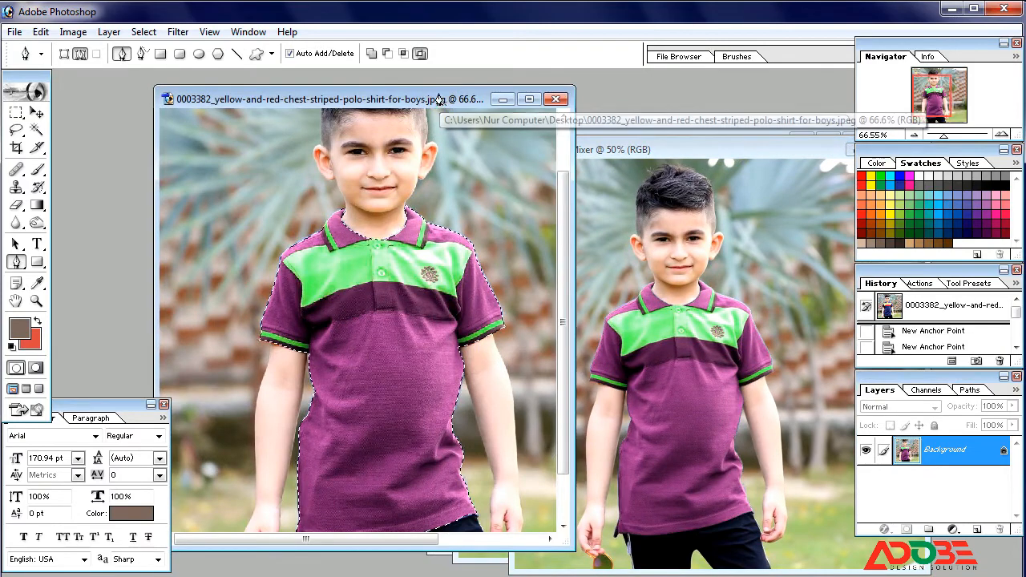
- Recolor the selected shirt with Channel Mixer, setting the Red output channel to Red -50%, Green -92% and Blue +134%
click(72, 34)
mouse_move(104, 74)
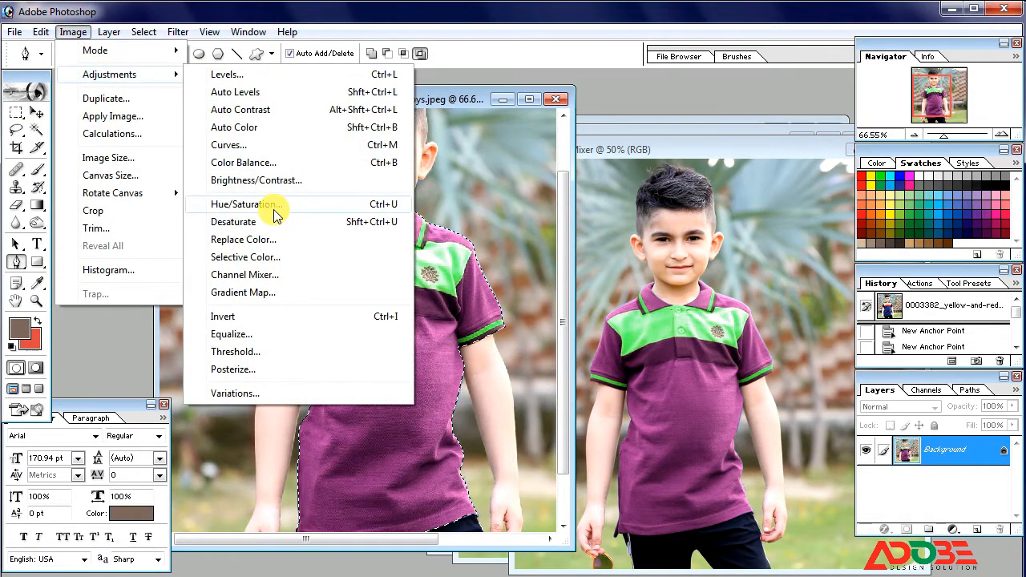
click(276, 275)
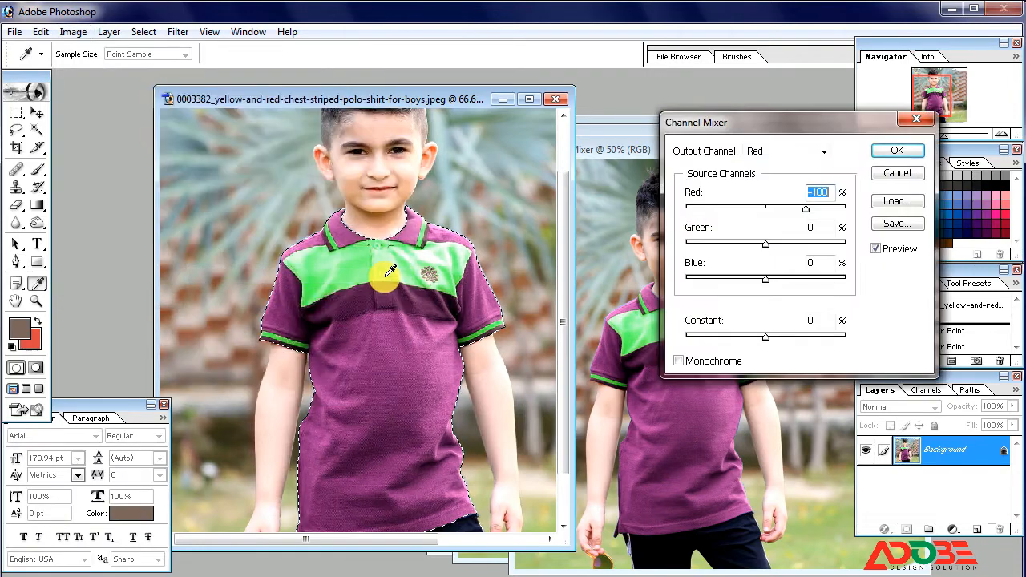
drag(791, 126, 768, 93)
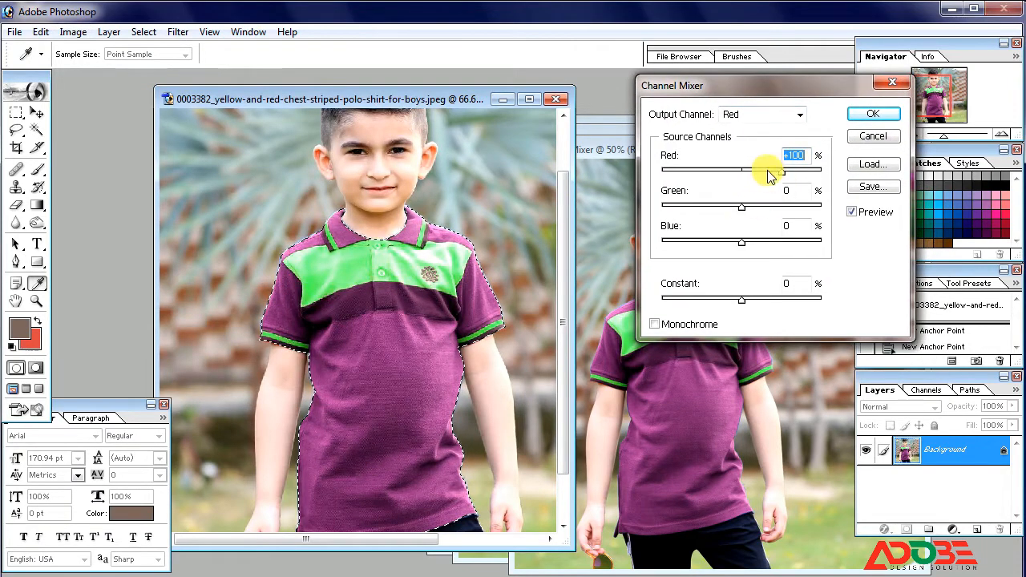
drag(733, 169, 794, 210)
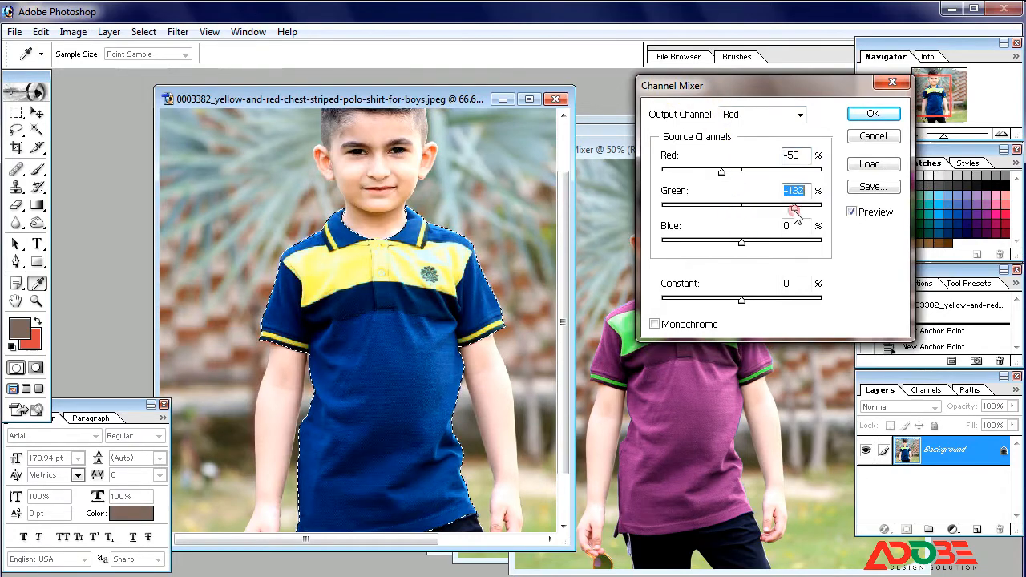
drag(752, 247, 798, 251)
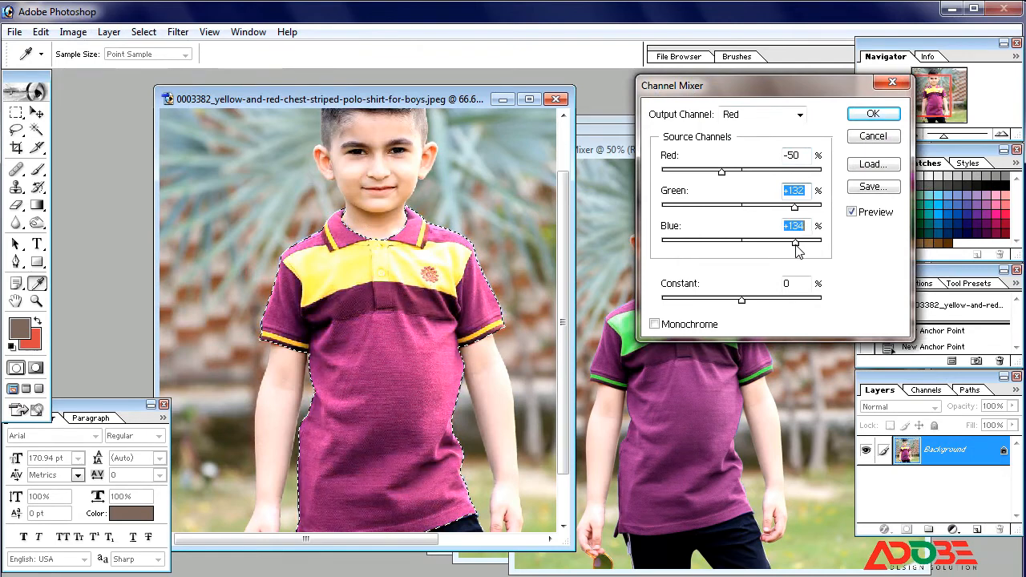
drag(795, 208, 724, 209)
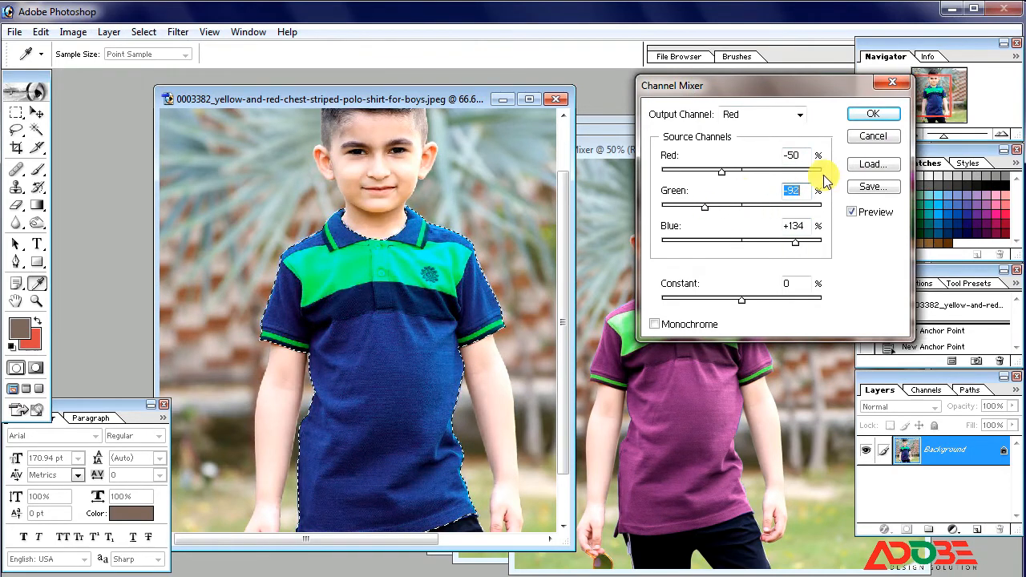
click(872, 114)
key(p)
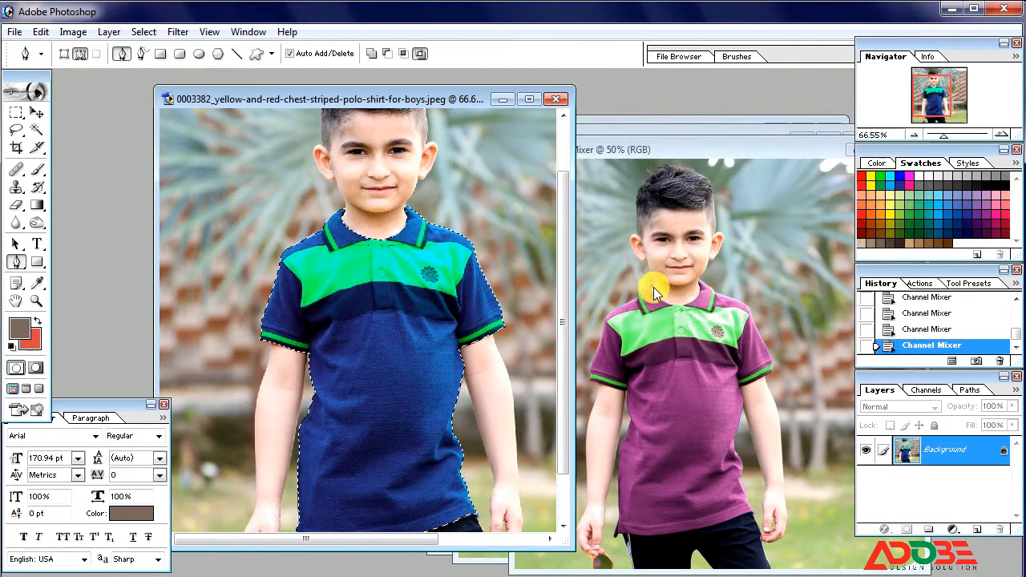
- Rearrange the original image and the three duplicated shirt-color documents, bringing the yellow-and-navy variant to the front
drag(482, 98, 413, 97)
click(607, 145)
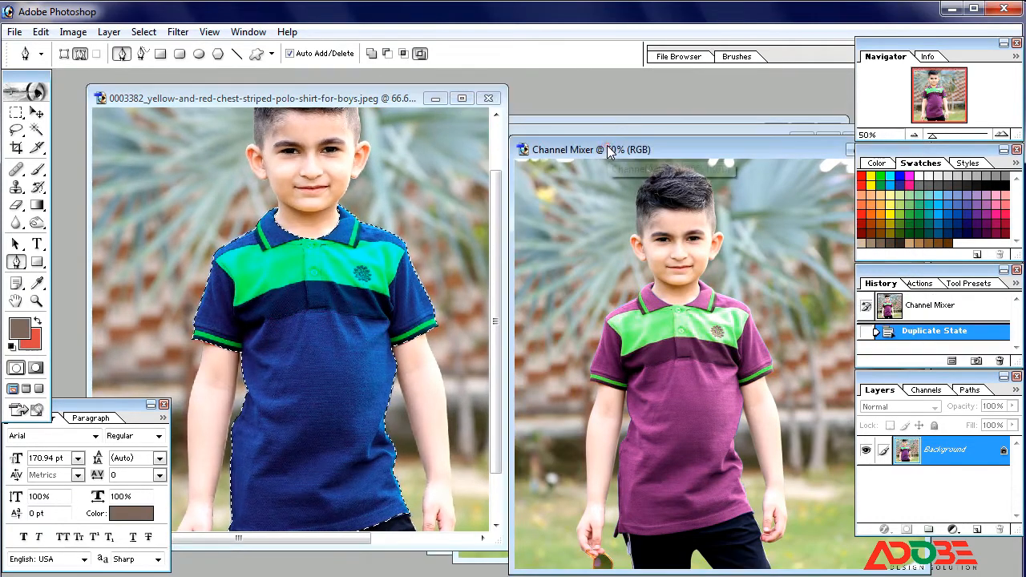
drag(611, 145, 663, 255)
click(644, 138)
drag(644, 137, 535, 236)
click(631, 127)
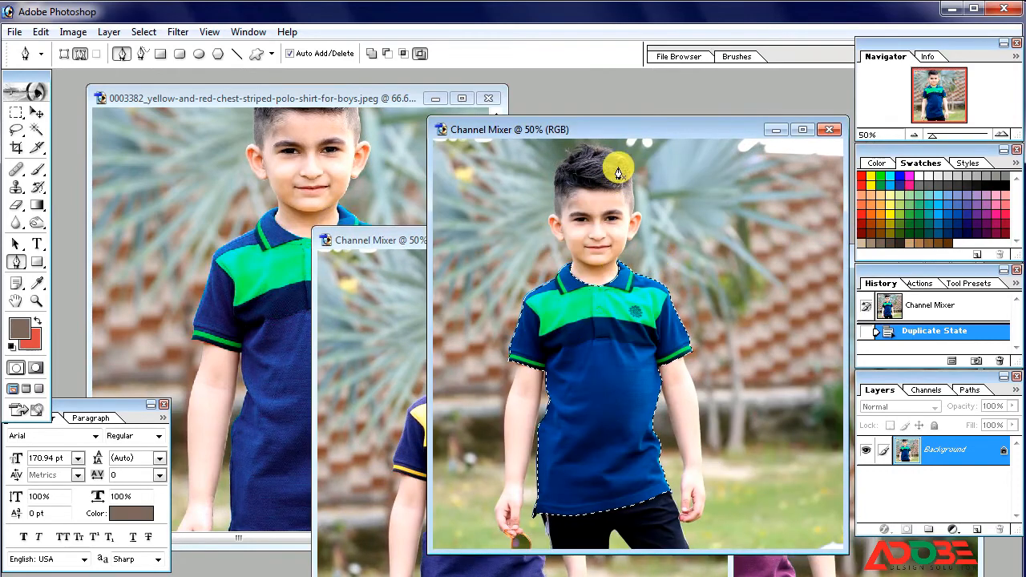
drag(631, 132, 669, 111)
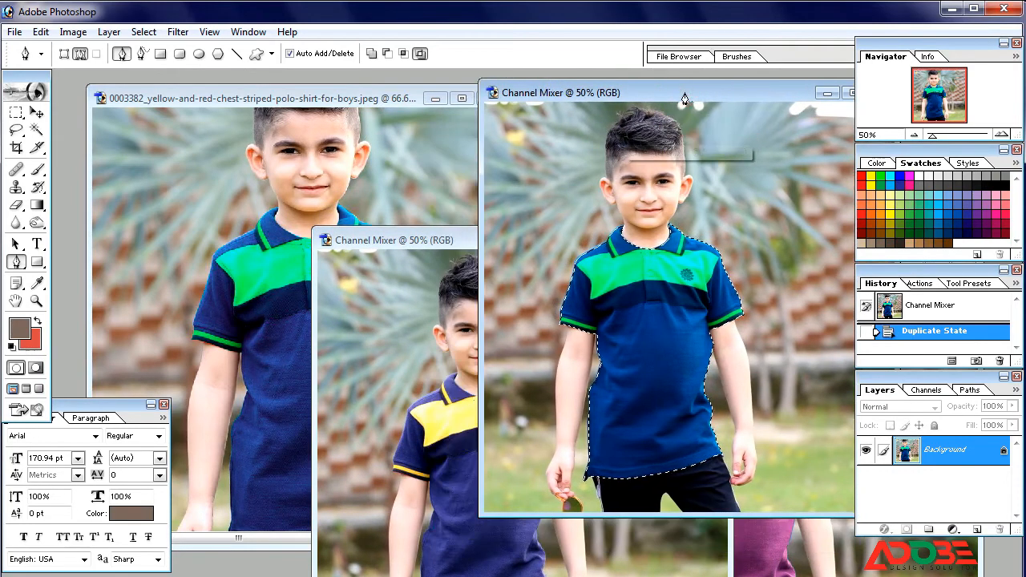
click(455, 241)
drag(594, 247, 605, 142)
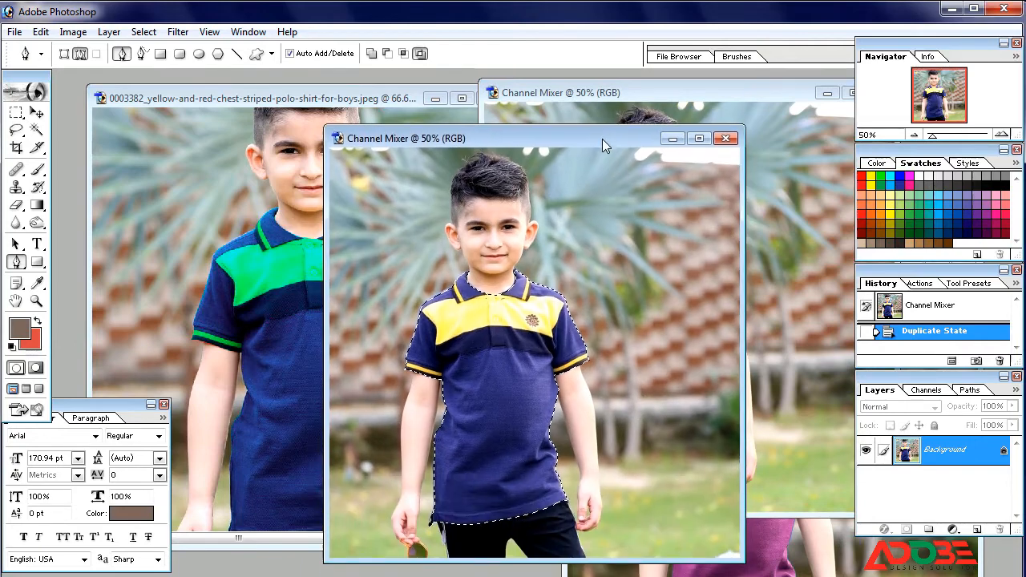
- Maximize the original image's window and examine the recolored green-and-navy shirt up close, from collar to hem
click(332, 99)
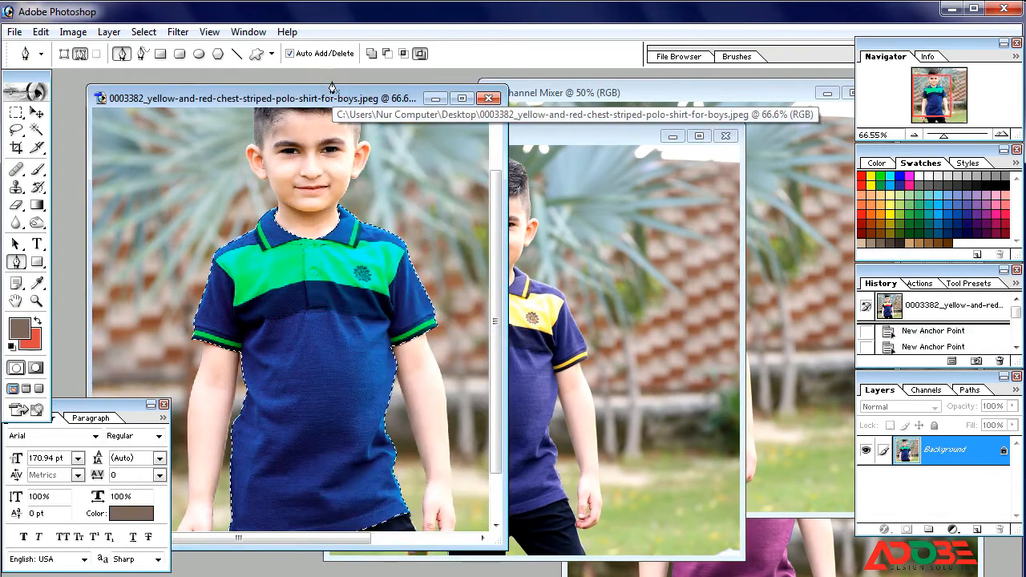
click(462, 98)
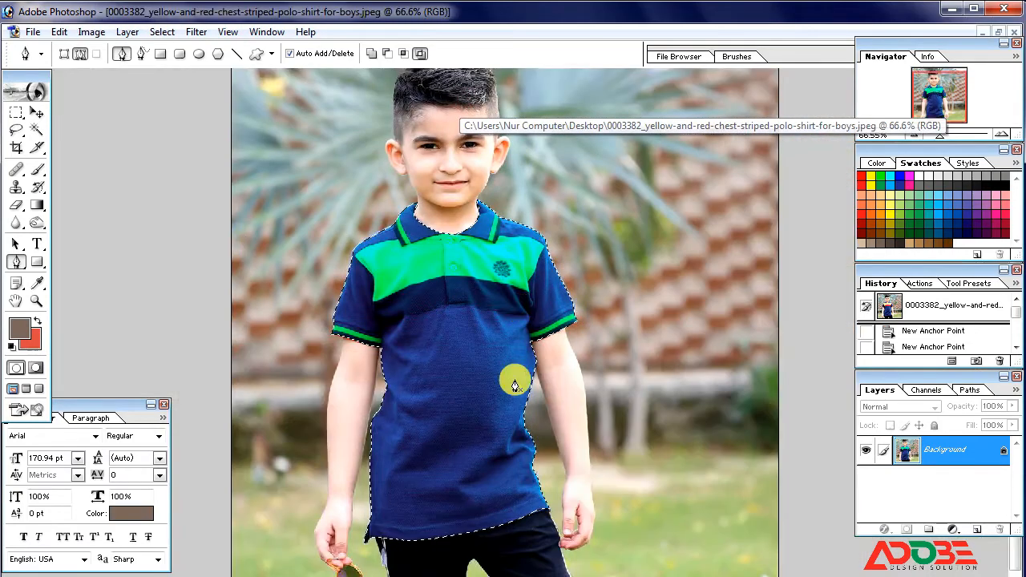
drag(370, 325, 764, 514)
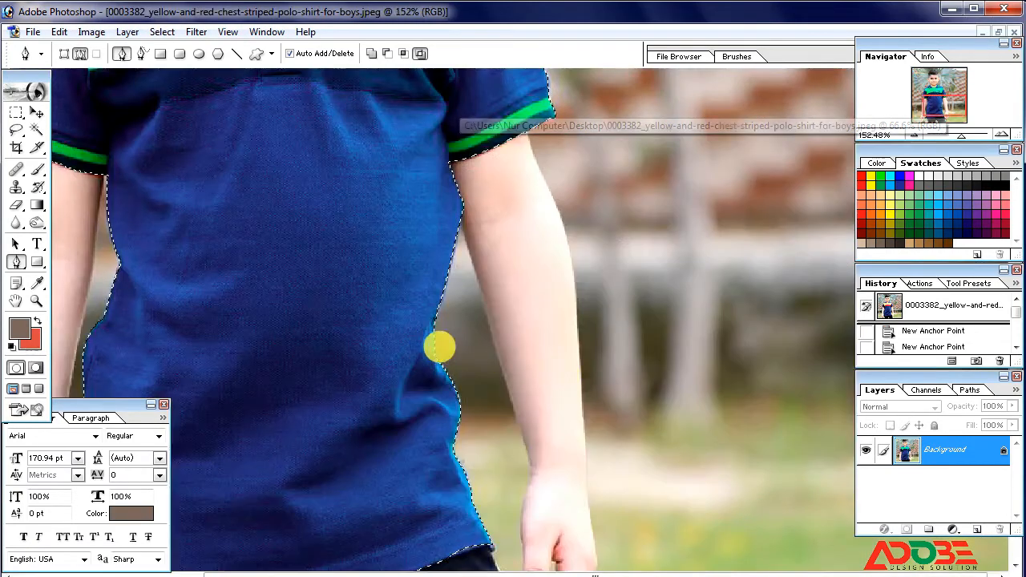
drag(295, 161, 535, 377)
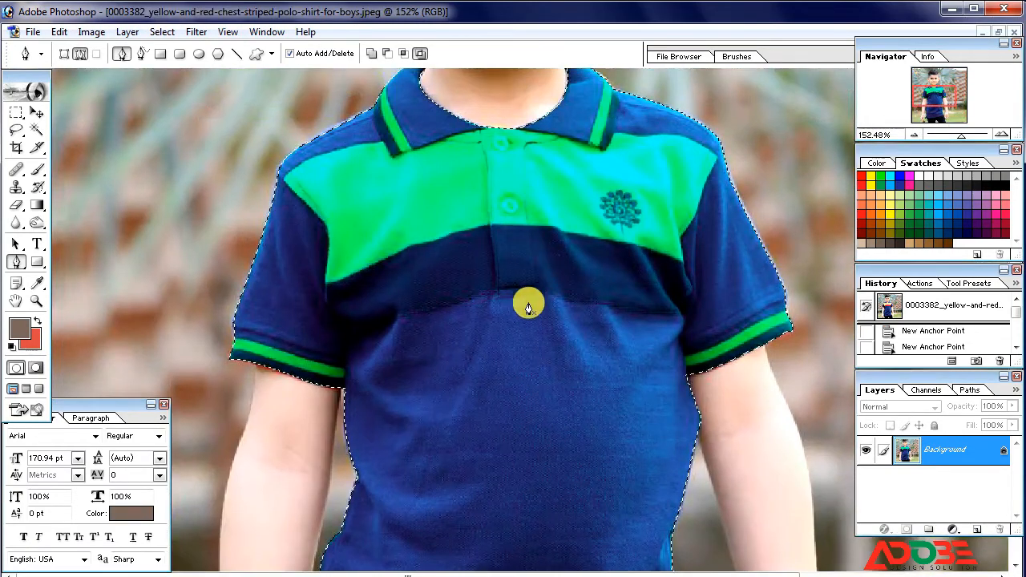
key(ctrl+minus)
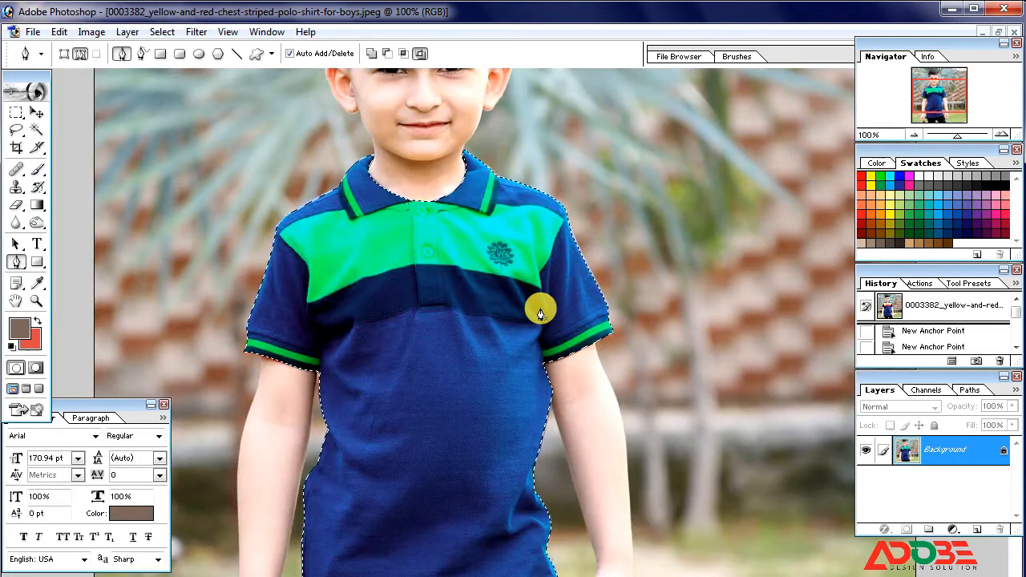
drag(465, 401, 452, 375)
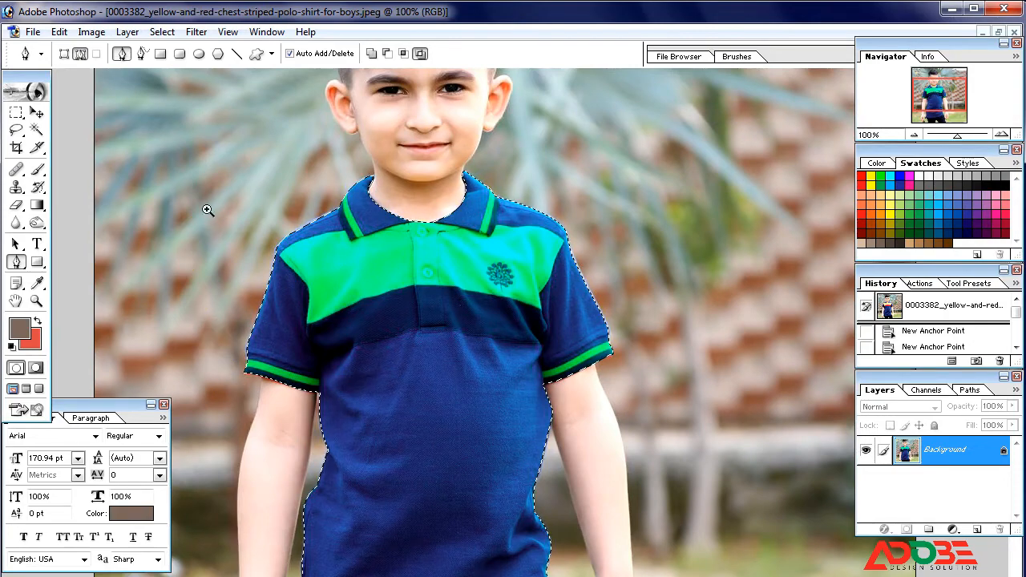
drag(653, 497, 652, 497)
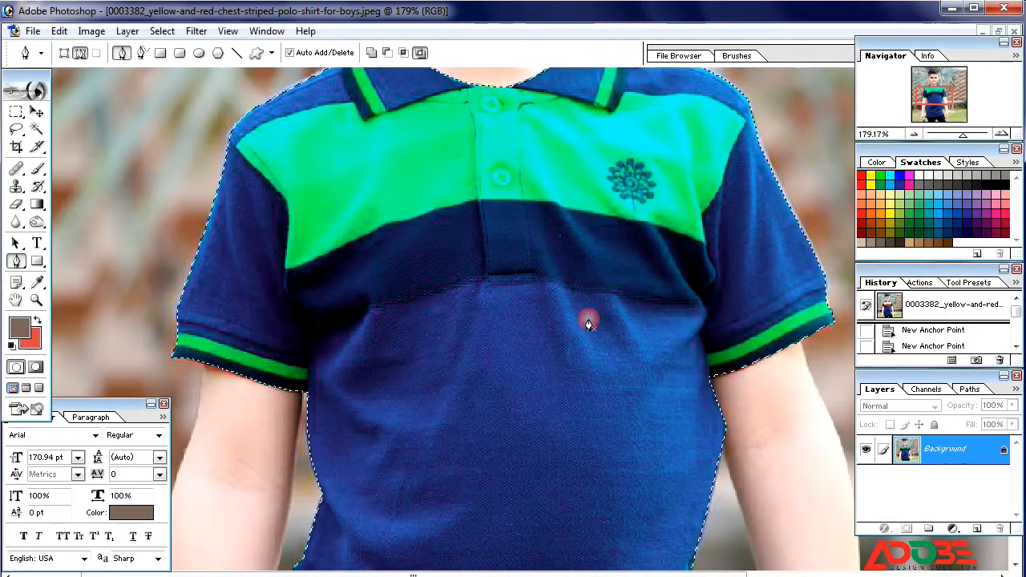
- Compare the shirt before and after by switching twice between the opening snapshot and the last Channel Mixer history state
click(902, 309)
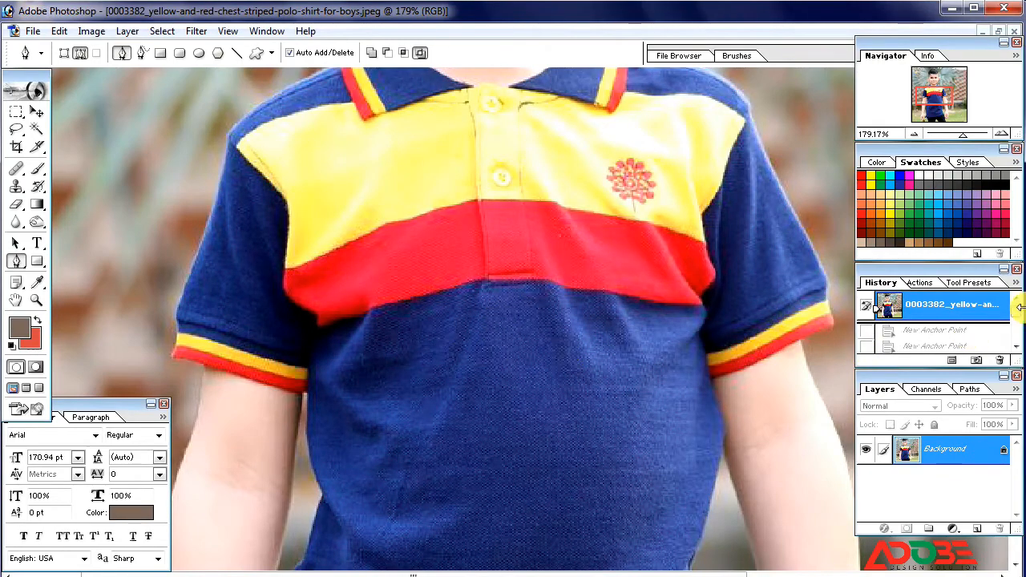
drag(1017, 317, 1016, 341)
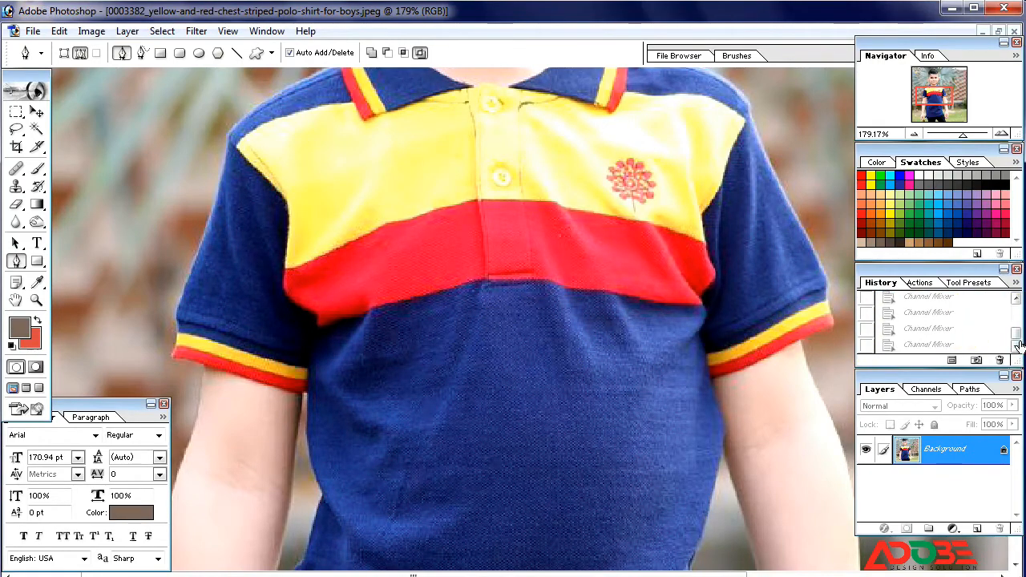
click(1002, 344)
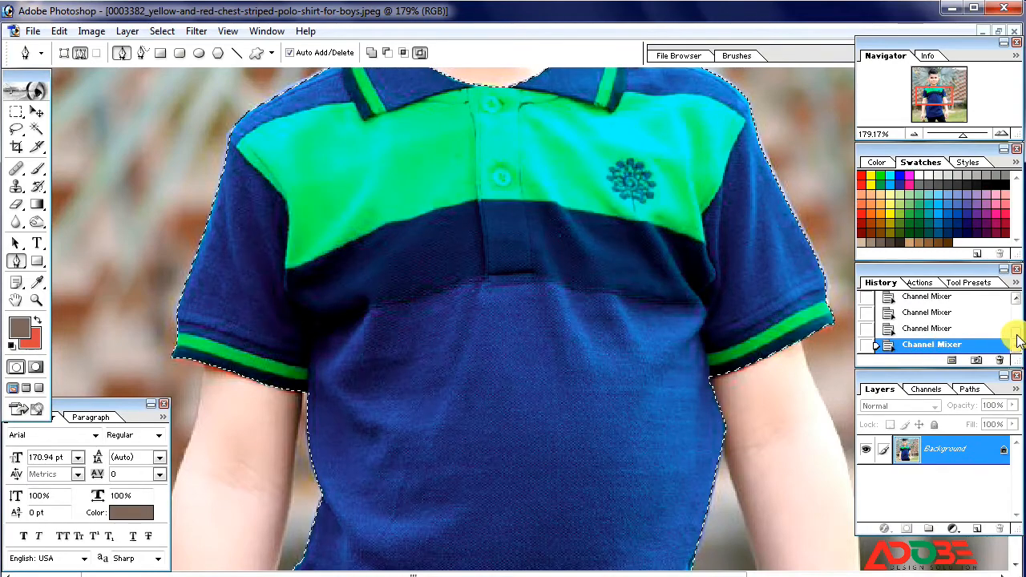
drag(1017, 341, 1017, 308)
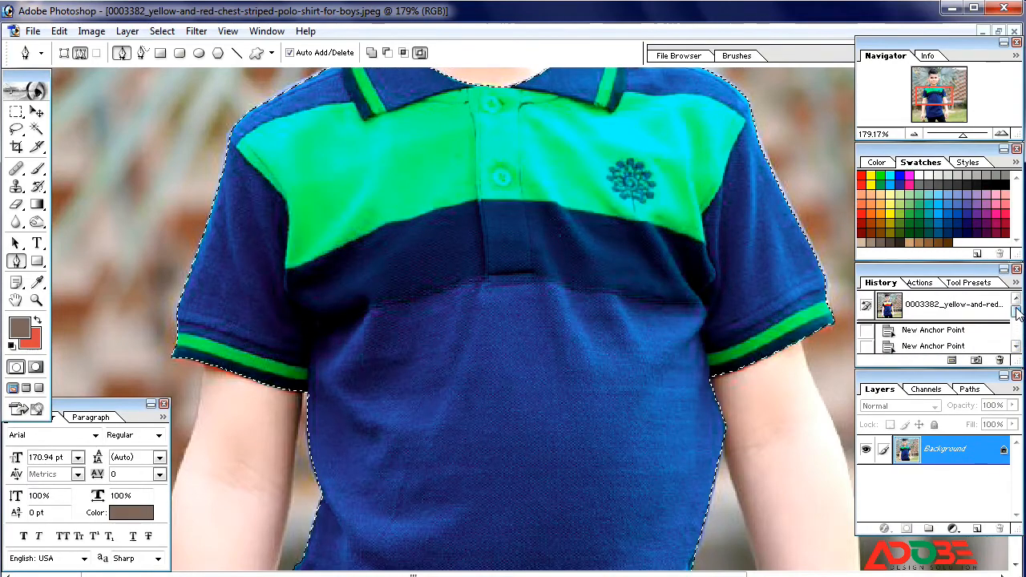
click(931, 310)
click(1017, 347)
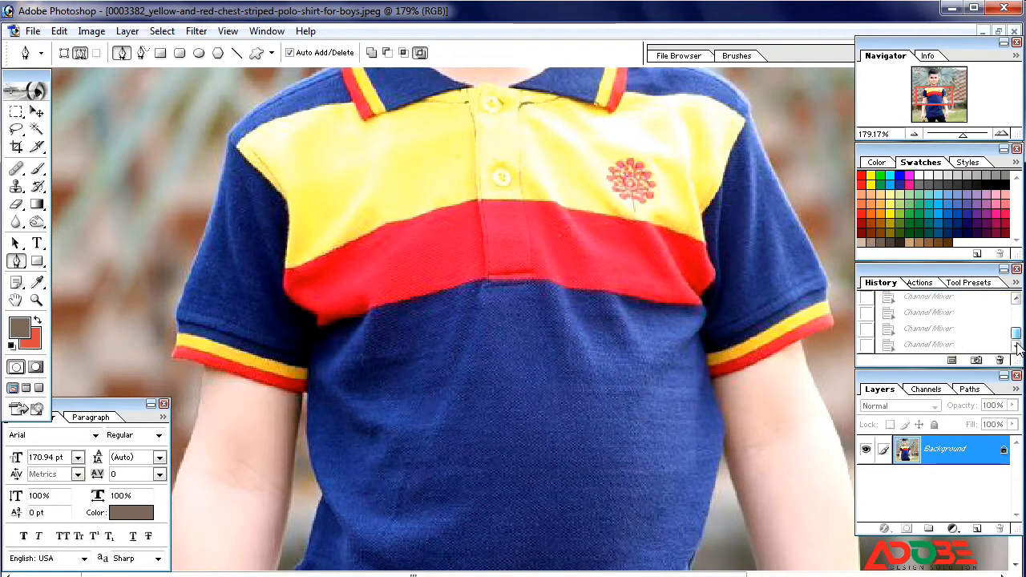
click(955, 345)
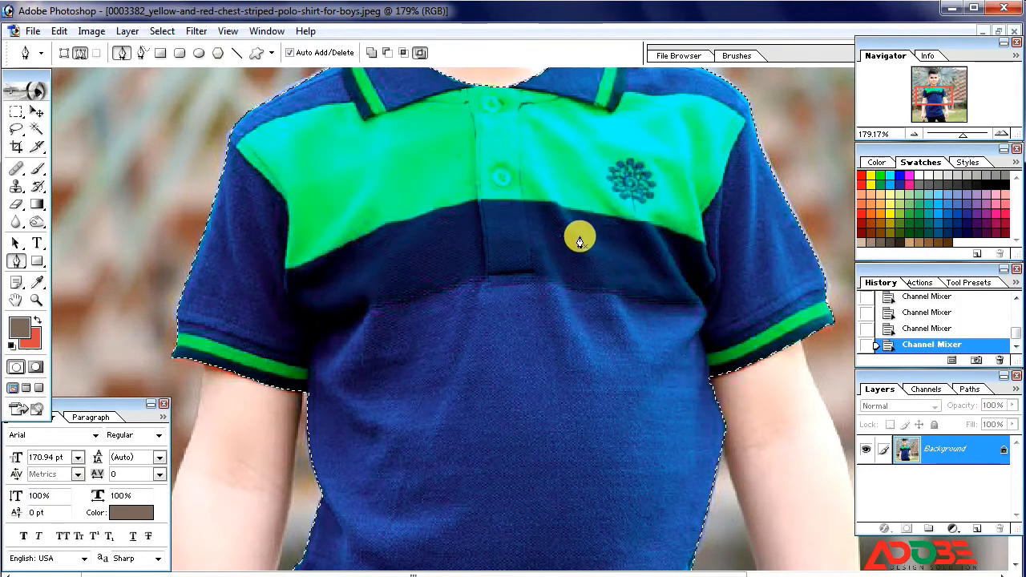
- Restore the original image to a floating window and rearrange it with the color variants, bringing the yellow-and-navy one to the front
key(ctrl+0)
key(ctrl+minus)
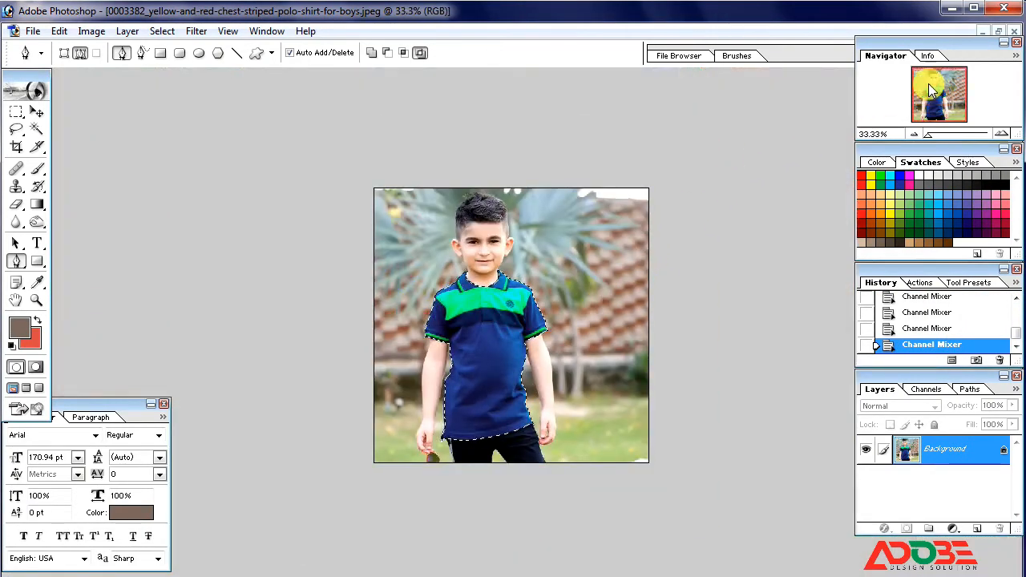
click(999, 30)
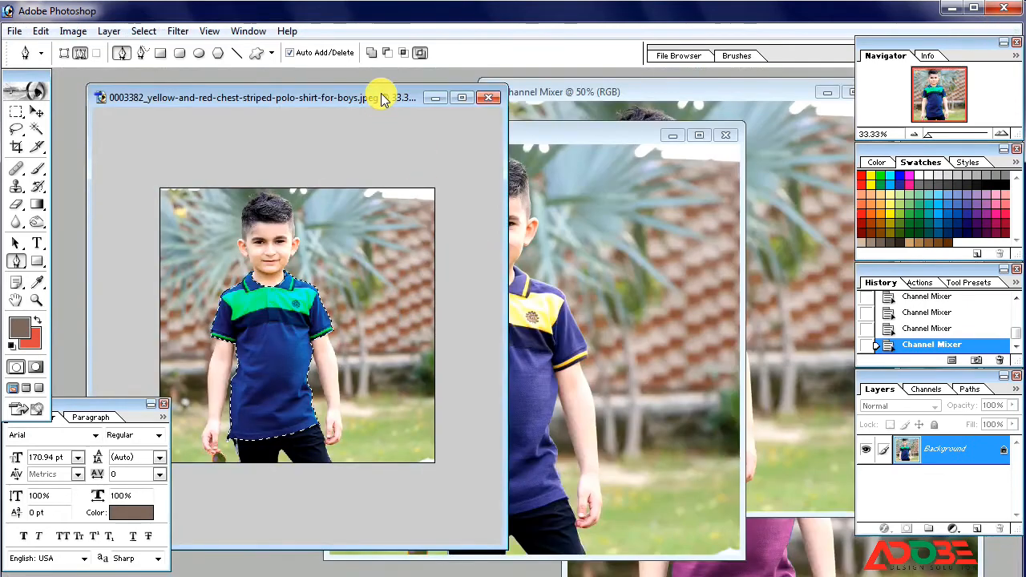
drag(380, 91, 356, 95)
drag(507, 130, 532, 123)
click(539, 94)
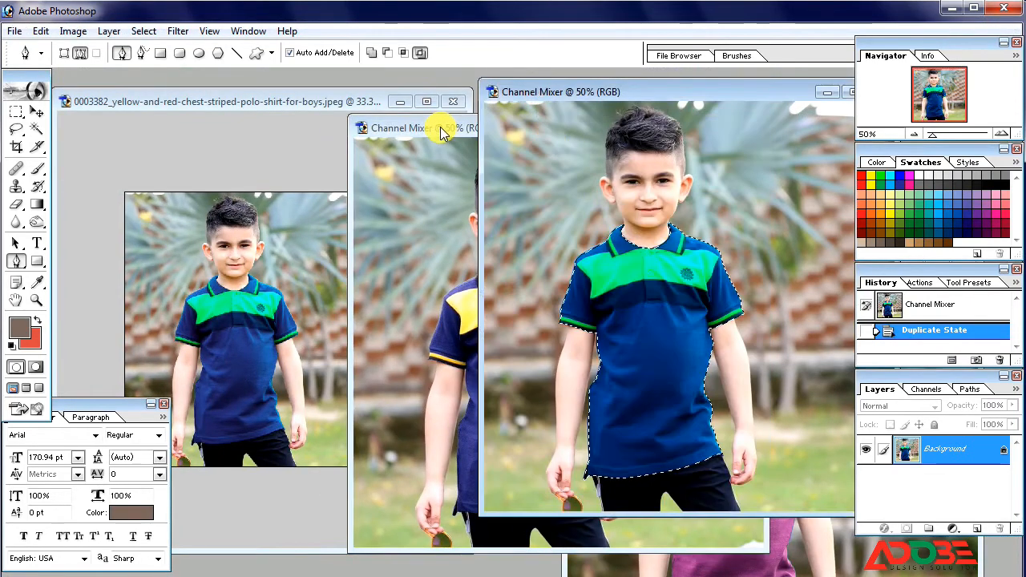
click(464, 156)
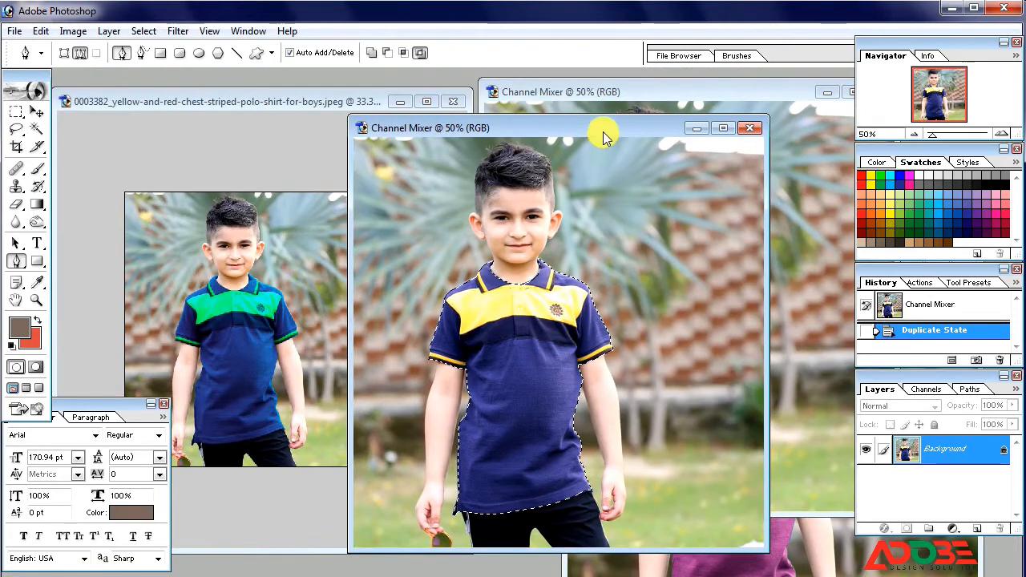
drag(603, 136, 574, 128)
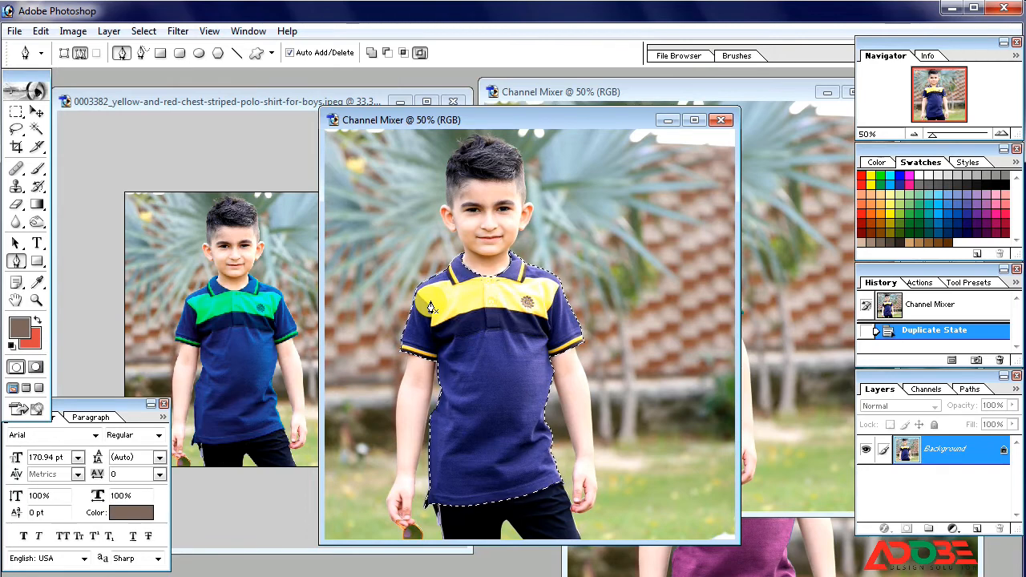
click(72, 34)
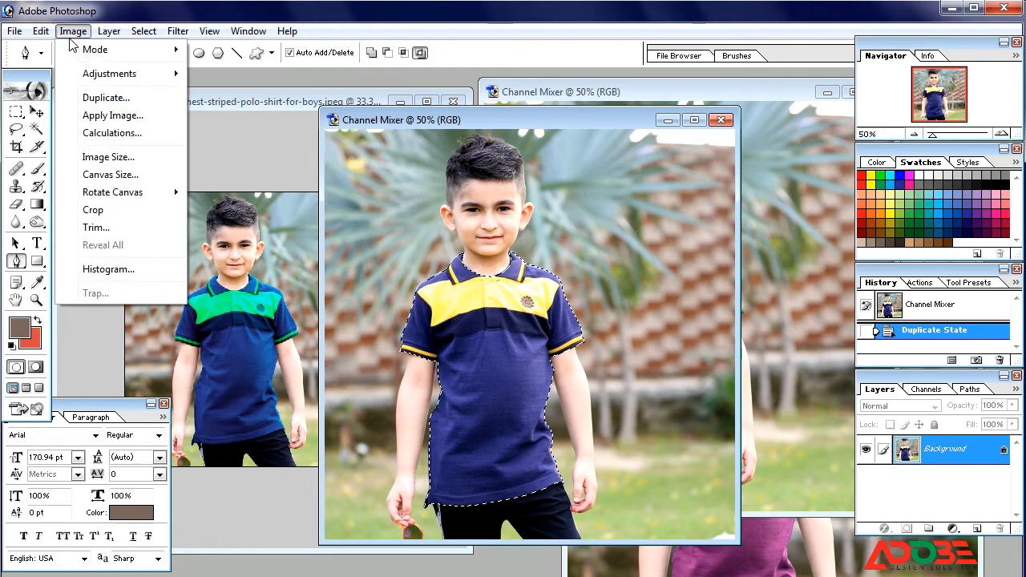
mouse_move(102, 80)
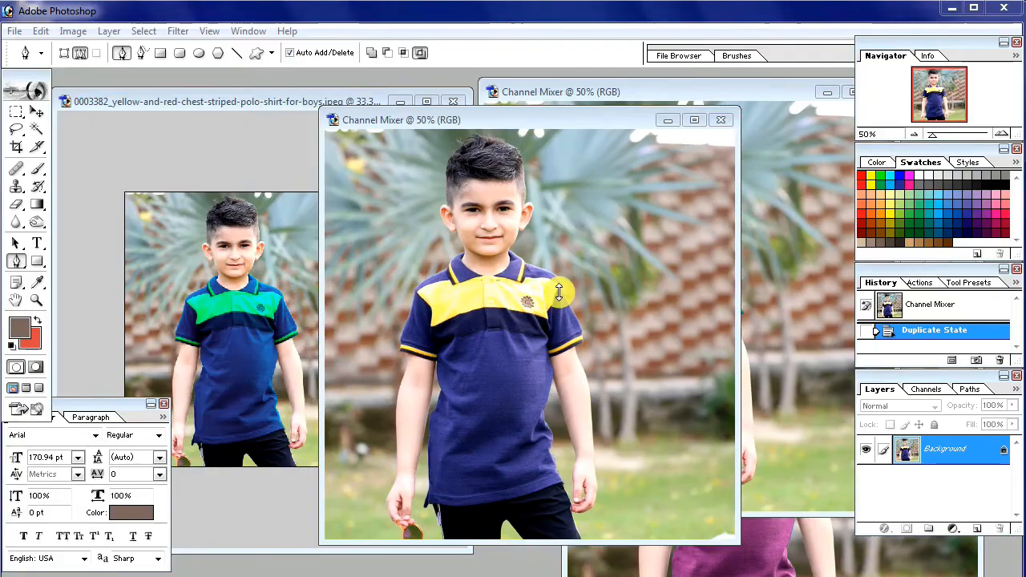
click(499, 119)
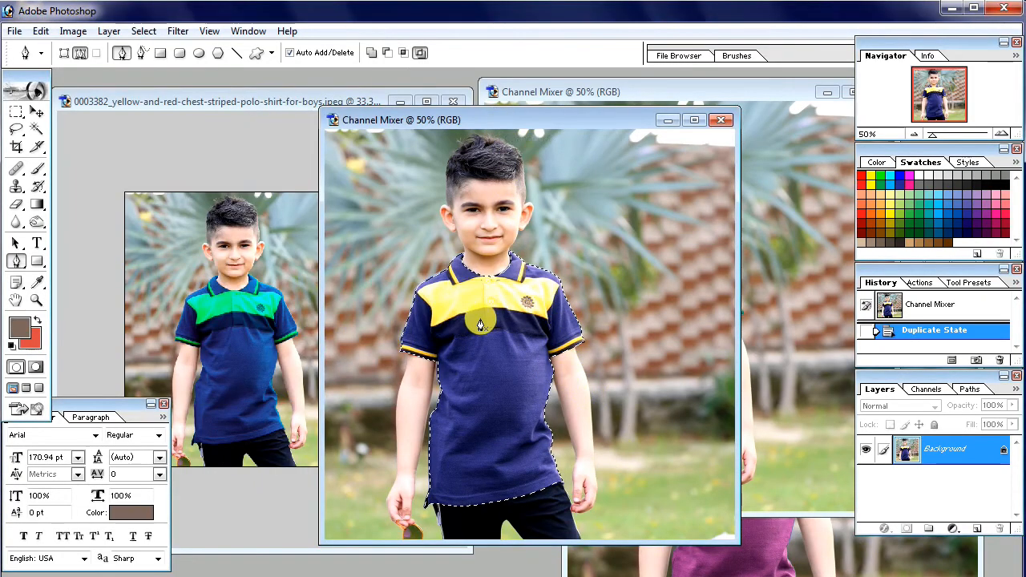